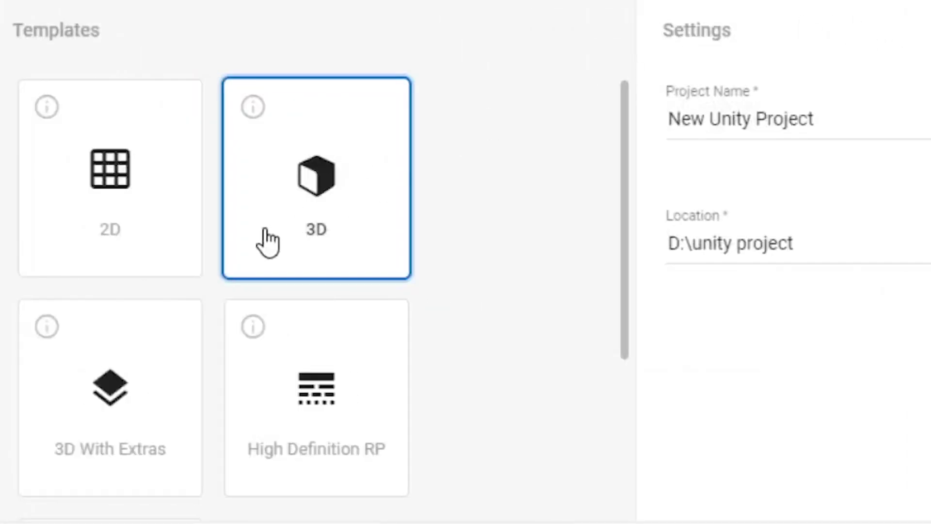
- Name the new 3D project 'SKYSAGA - REMAKE' and create it
{"action": "left_click_drag", "start_coordinate": [819, 119], "coordinate": [575, 114]}
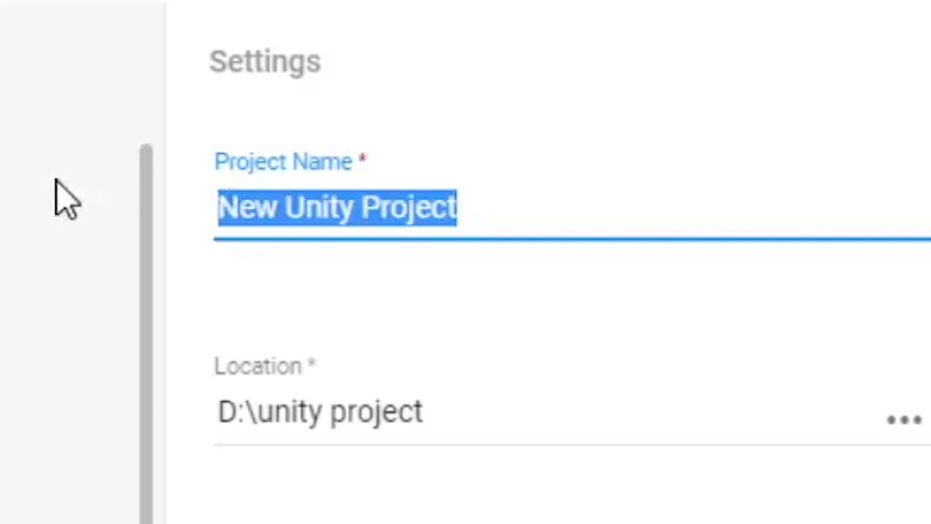
{"action": "type", "text": "SKYSAGA!!!"}
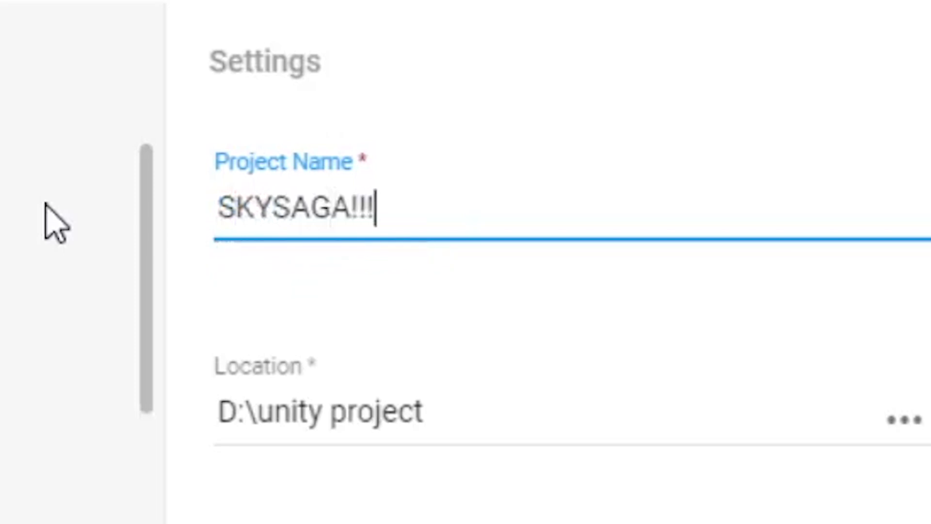
{"action": "key", "text": "BackSpace"}
{"action": "key", "text": "BackSpace"}
{"action": "key", "text": "BackSpace"}
{"action": "type", "text": " - RE"}
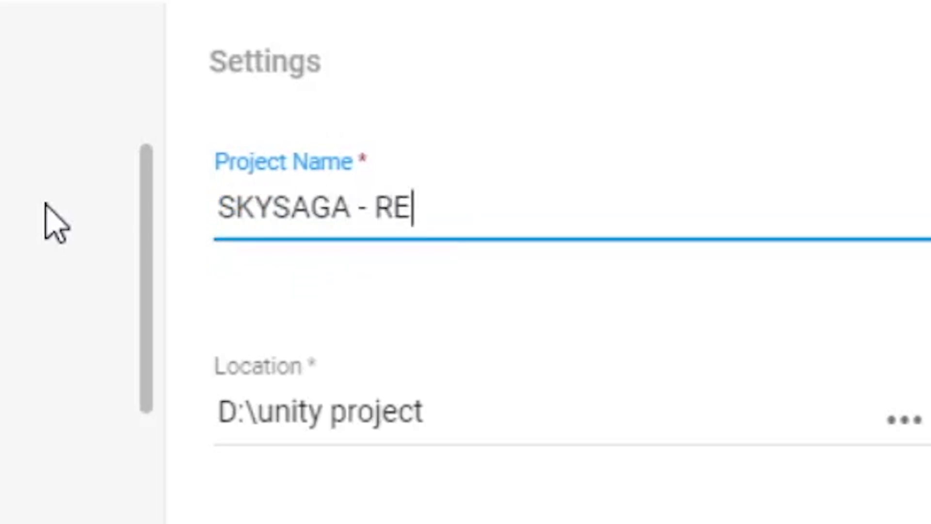
{"action": "type", "text": "MAK"}
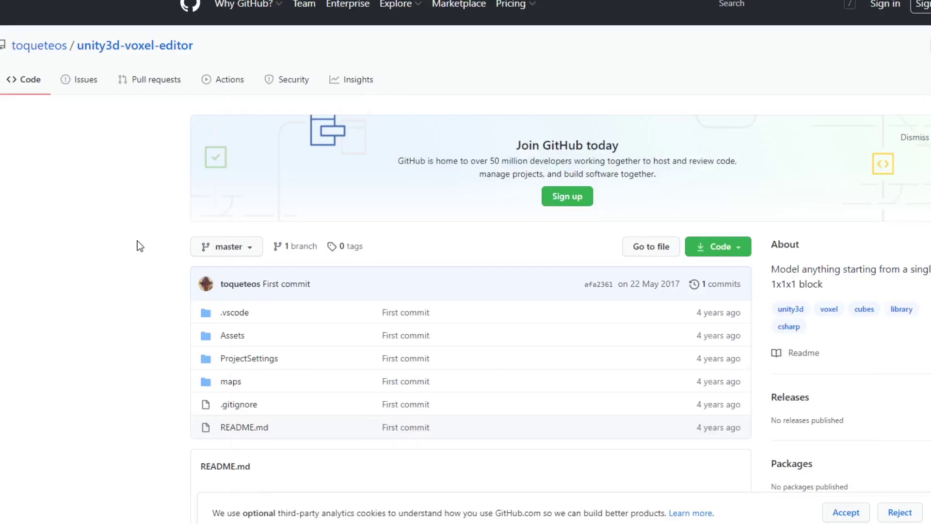
{"action": "scroll", "coordinate": [137, 241], "scroll_direction": "down", "scroll_amount": 5}
{"action": "scroll", "coordinate": [137, 241], "scroll_direction": "down", "scroll_amount": 2}
{"action": "scroll", "coordinate": [140, 240], "scroll_direction": "down", "scroll_amount": 1}
{"action": "scroll", "coordinate": [143, 244], "scroll_direction": "down", "scroll_amount": 4}
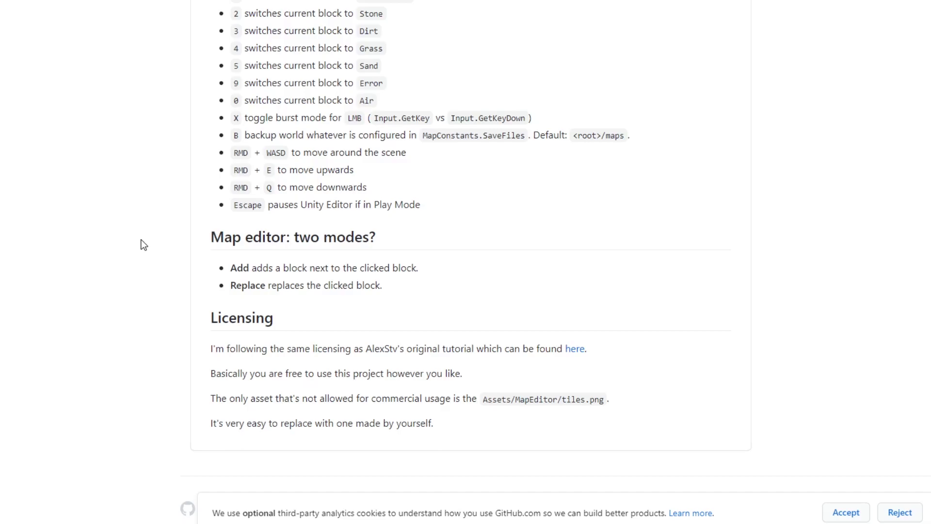
{"action": "scroll", "coordinate": [143, 244], "scroll_direction": "up", "scroll_amount": 1}
{"action": "scroll", "coordinate": [143, 245], "scroll_direction": "up", "scroll_amount": 7}
{"action": "scroll", "coordinate": [141, 243], "scroll_direction": "up", "scroll_amount": 7}
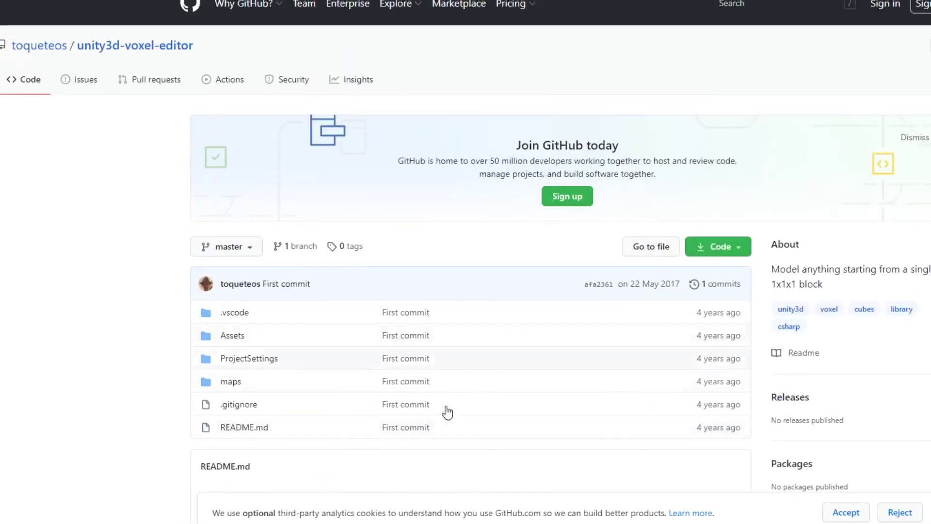
- Extract all unity3d-voxel-editor archive files into the project's Assets folder
{"action": "left_click_drag", "start_coordinate": [582, 500], "coordinate": [494, 63]}
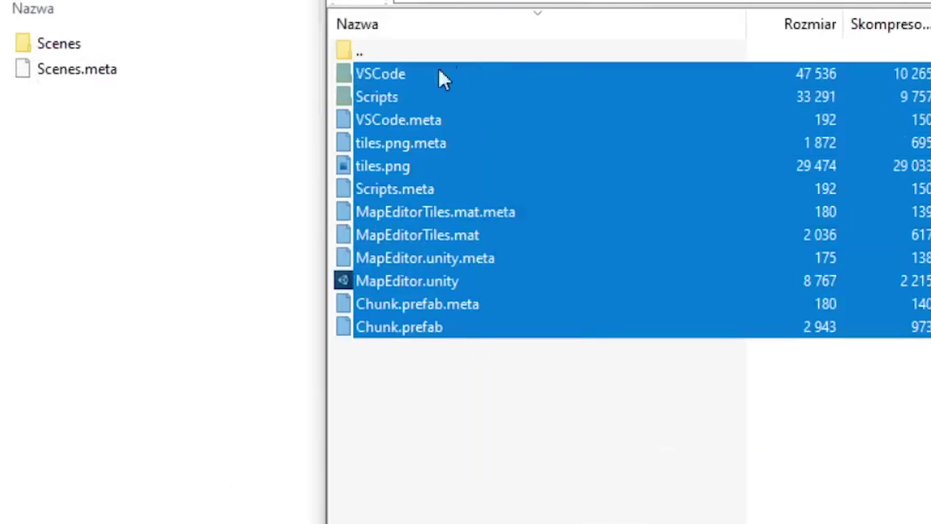
{"action": "left_click_drag", "start_coordinate": [118, 136], "coordinate": [110, 142]}
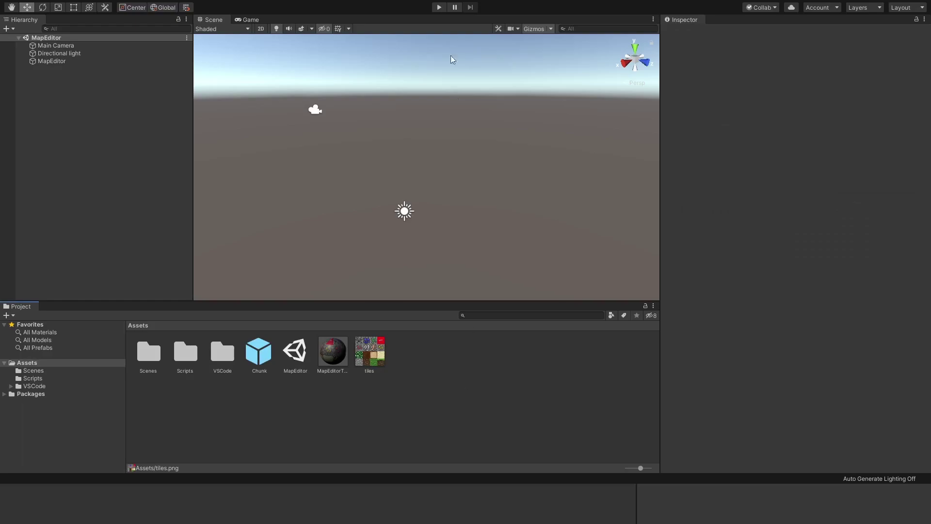
- Play the MapEditor scene and stack stone blocks into a stair shape
{"action": "left_click", "coordinate": [440, 8]}
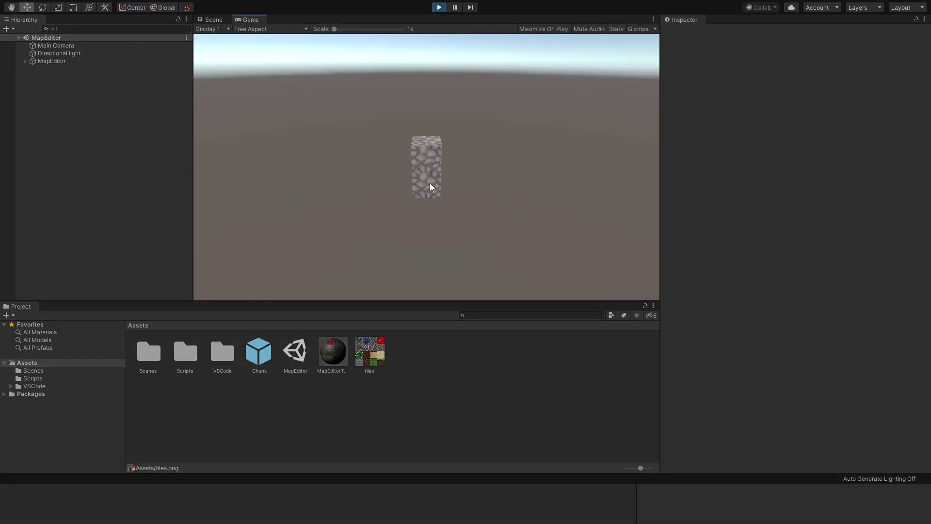
{"action": "left_click_drag", "start_coordinate": [430, 188], "coordinate": [430, 208]}
{"action": "right_click_drag", "start_coordinate": [430, 208], "coordinate": [483, 212]}
{"action": "left_click", "coordinate": [460, 192]}
{"action": "left_click", "coordinate": [478, 184]}
- Add dirt blocks, spread grass into a wide platform, and stop playing
{"action": "key", "text": "2"}
{"action": "left_click", "coordinate": [477, 184]}
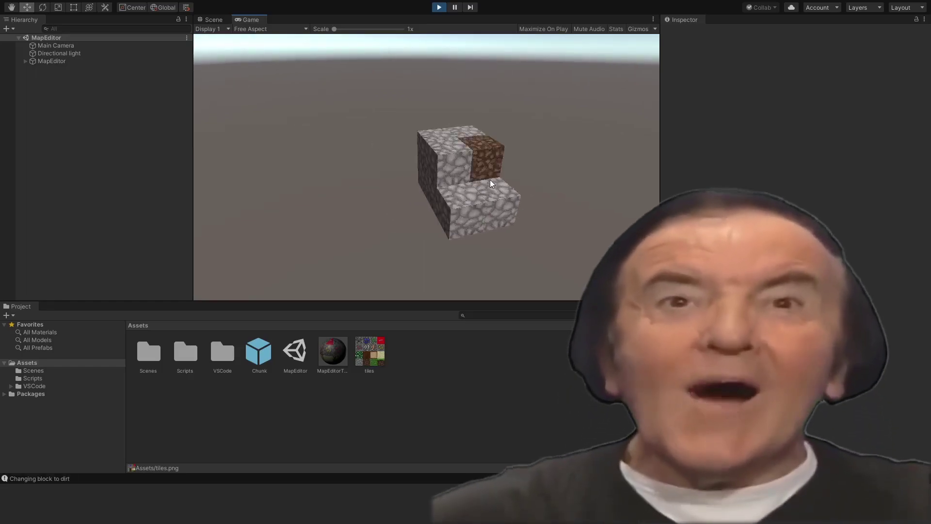
{"action": "left_click", "coordinate": [473, 146]}
{"action": "key", "text": "3"}
{"action": "right_click_drag", "start_coordinate": [495, 146], "coordinate": [511, 138]}
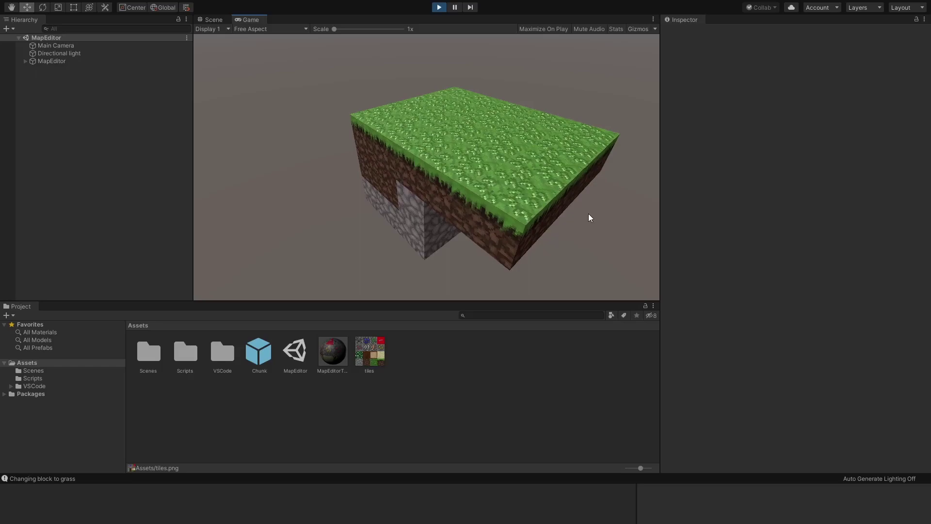
{"action": "right_click_drag", "start_coordinate": [589, 216], "coordinate": [660, 166]}
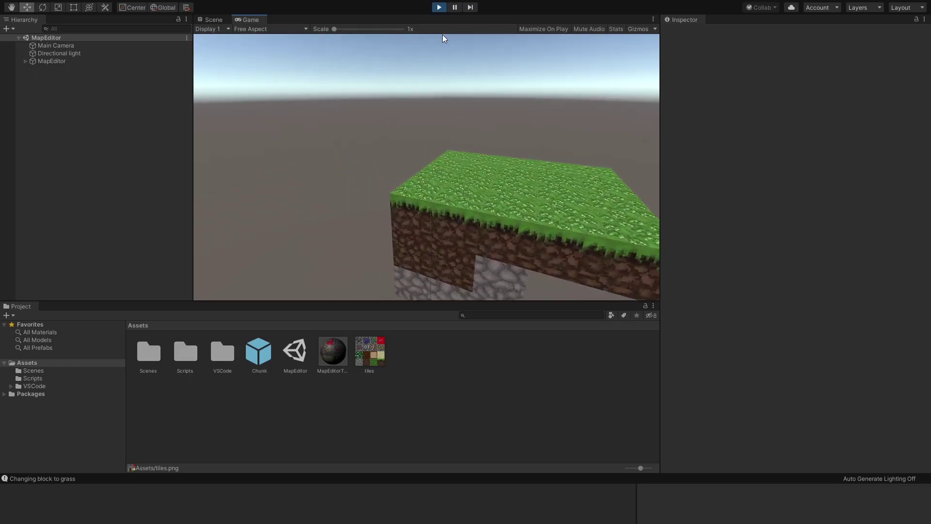
{"action": "left_click", "coordinate": [439, 8]}
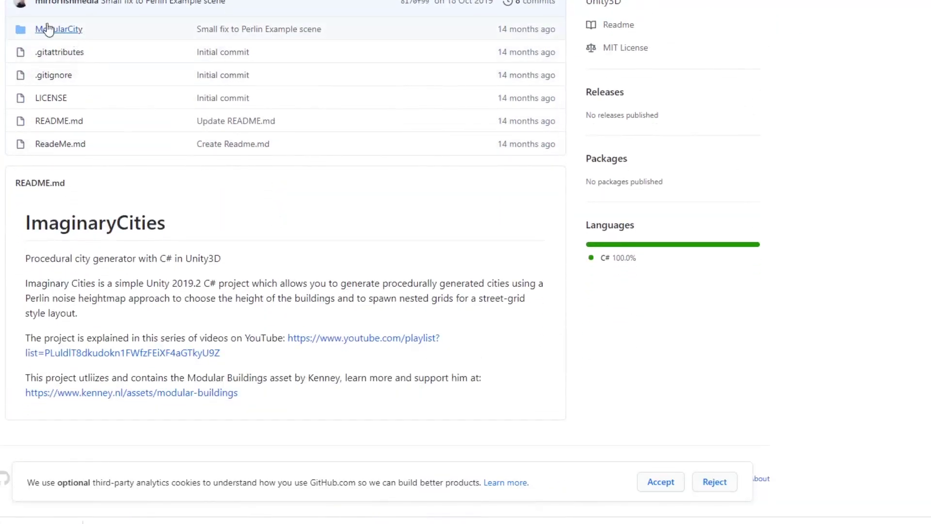
- Open ModularCity > Assets > PerlinGenerator.cs and select all of its code
{"action": "left_click", "coordinate": [50, 28]}
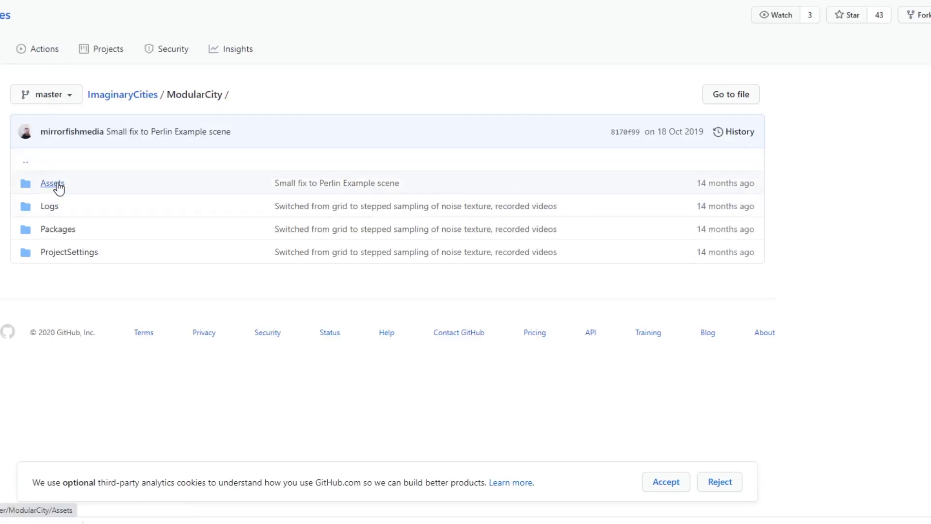
{"action": "left_click", "coordinate": [58, 187]}
{"action": "scroll", "coordinate": [60, 198], "scroll_direction": "down", "scroll_amount": 2}
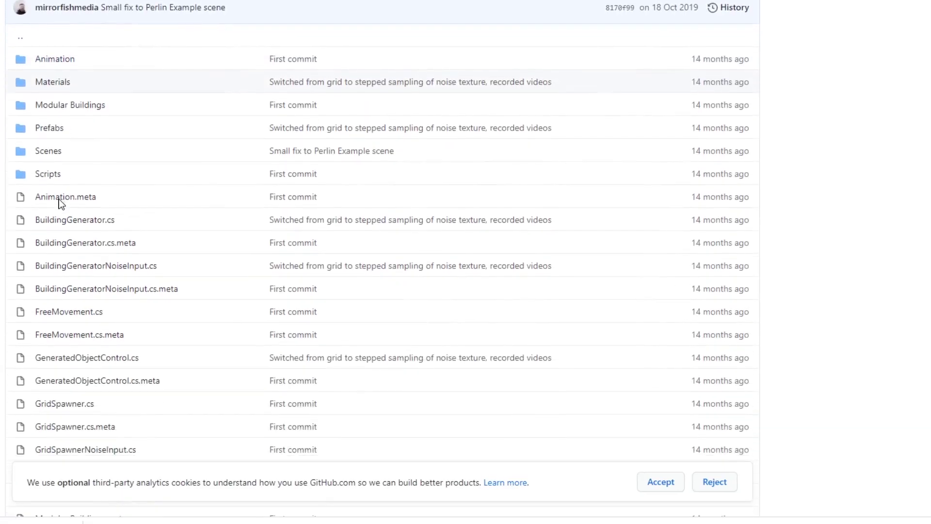
{"action": "left_click", "coordinate": [47, 174]}
{"action": "left_click", "coordinate": [22, 167]}
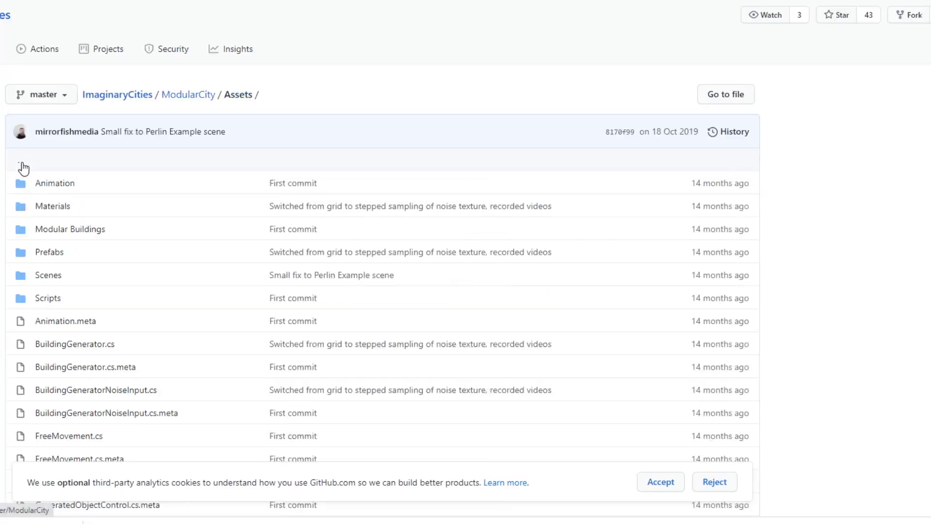
{"action": "scroll", "coordinate": [23, 166], "scroll_direction": "down", "scroll_amount": 3}
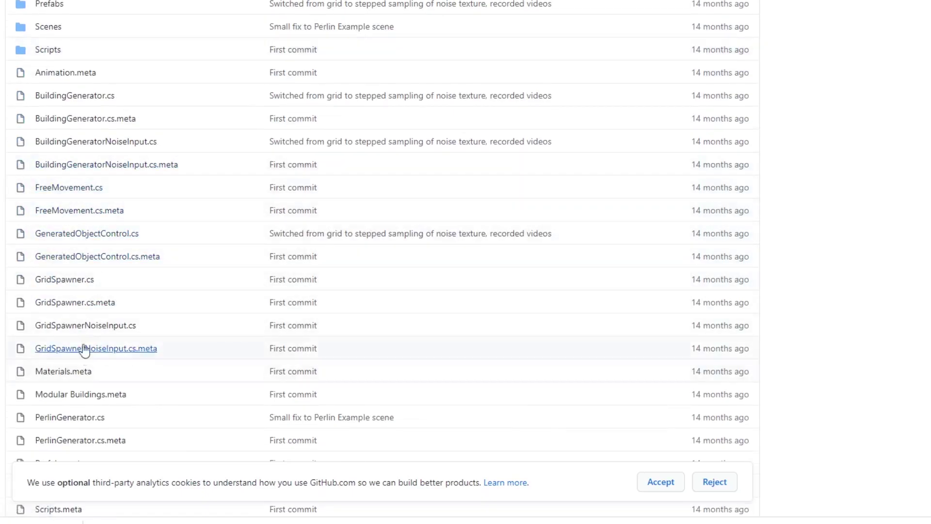
{"action": "scroll", "coordinate": [124, 118], "scroll_direction": "down", "scroll_amount": 2}
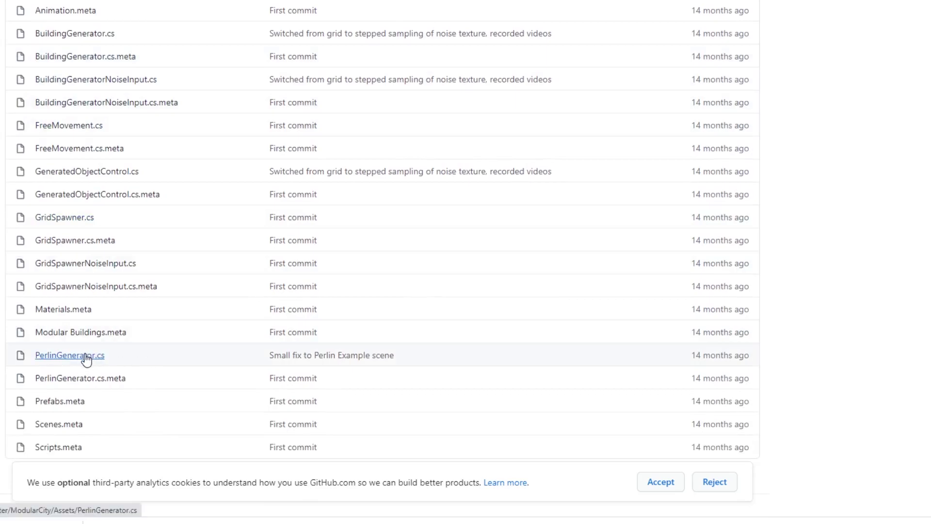
{"action": "left_click", "coordinate": [88, 356]}
{"action": "scroll", "coordinate": [110, 326], "scroll_direction": "down", "scroll_amount": 5}
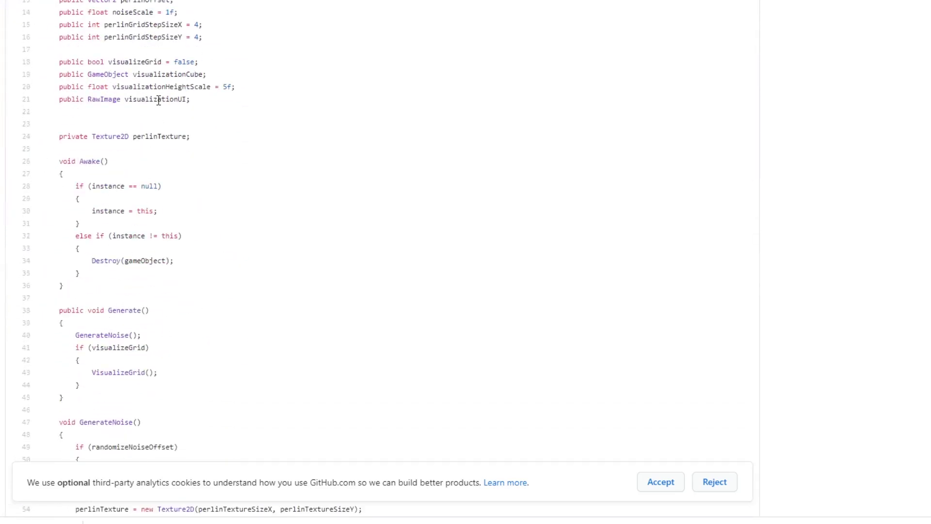
{"action": "scroll", "coordinate": [153, 145], "scroll_direction": "down", "scroll_amount": 5}
{"action": "scroll", "coordinate": [152, 146], "scroll_direction": "down", "scroll_amount": 2}
{"action": "scroll", "coordinate": [152, 146], "scroll_direction": "down", "scroll_amount": 4}
{"action": "scroll", "coordinate": [153, 146], "scroll_direction": "down", "scroll_amount": 3}
{"action": "scroll", "coordinate": [153, 145], "scroll_direction": "up", "scroll_amount": 7}
{"action": "scroll", "coordinate": [152, 146], "scroll_direction": "up", "scroll_amount": 10}
{"action": "scroll", "coordinate": [152, 146], "scroll_direction": "up", "scroll_amount": 5}
{"action": "scroll", "coordinate": [134, 181], "scroll_direction": "down", "scroll_amount": 2}
{"action": "scroll", "coordinate": [135, 186], "scroll_direction": "down", "scroll_amount": 2}
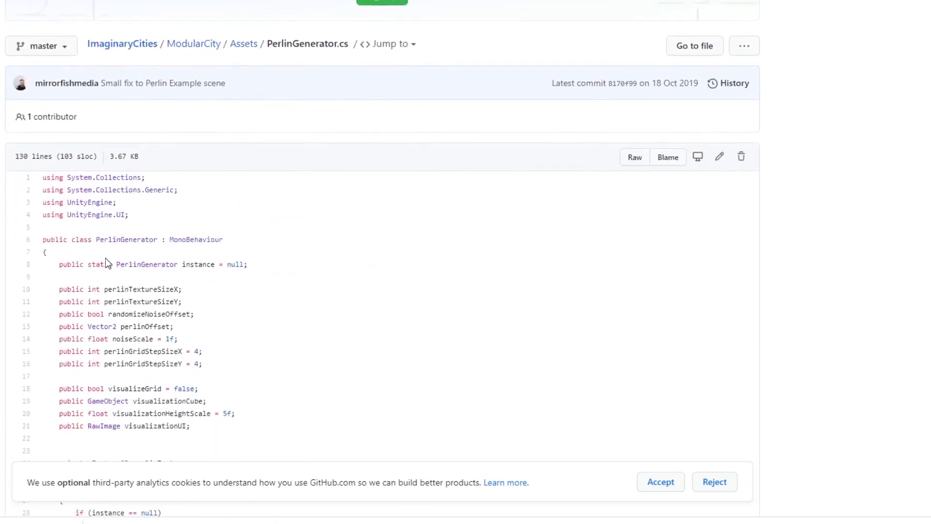
{"action": "scroll", "coordinate": [106, 258], "scroll_direction": "down", "scroll_amount": 4}
{"action": "scroll", "coordinate": [105, 254], "scroll_direction": "down", "scroll_amount": 2}
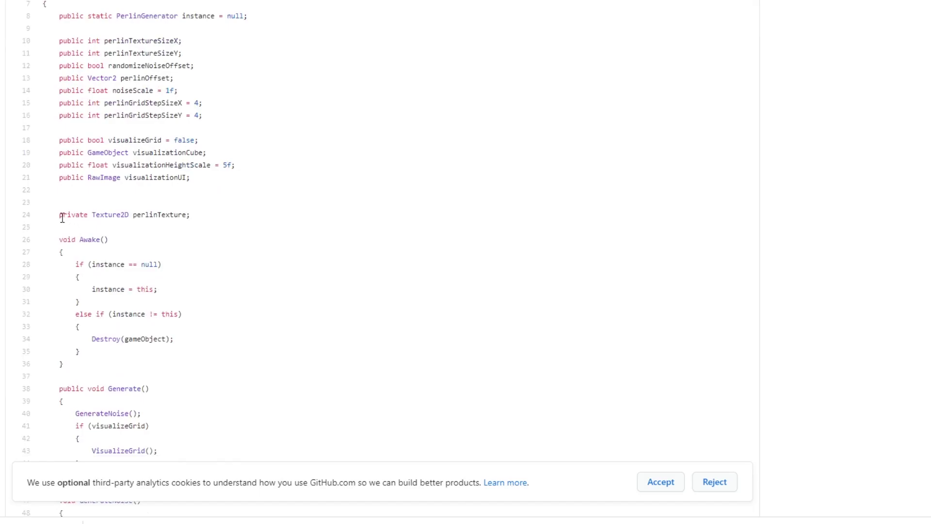
{"action": "scroll", "coordinate": [63, 218], "scroll_direction": "down", "scroll_amount": 2}
{"action": "scroll", "coordinate": [62, 217], "scroll_direction": "down", "scroll_amount": 3}
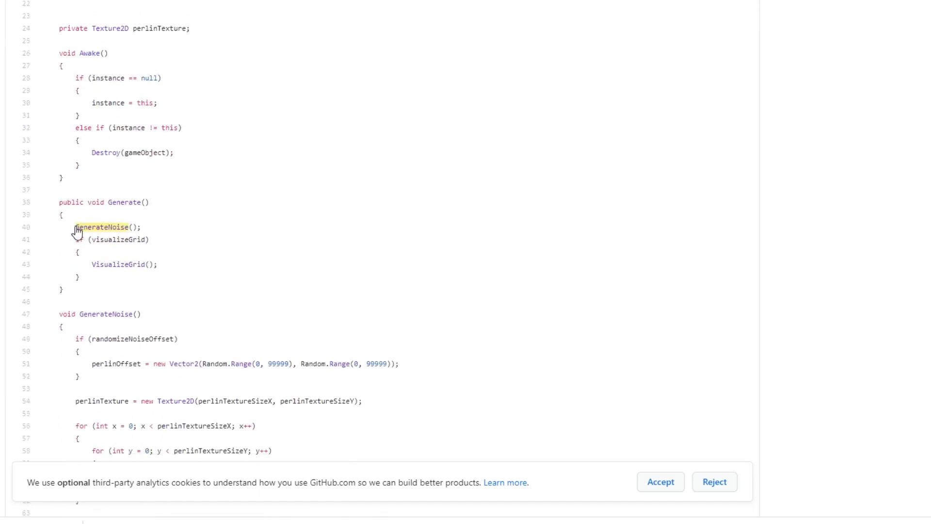
{"action": "left_click_drag", "start_coordinate": [73, 227], "coordinate": [145, 228]}
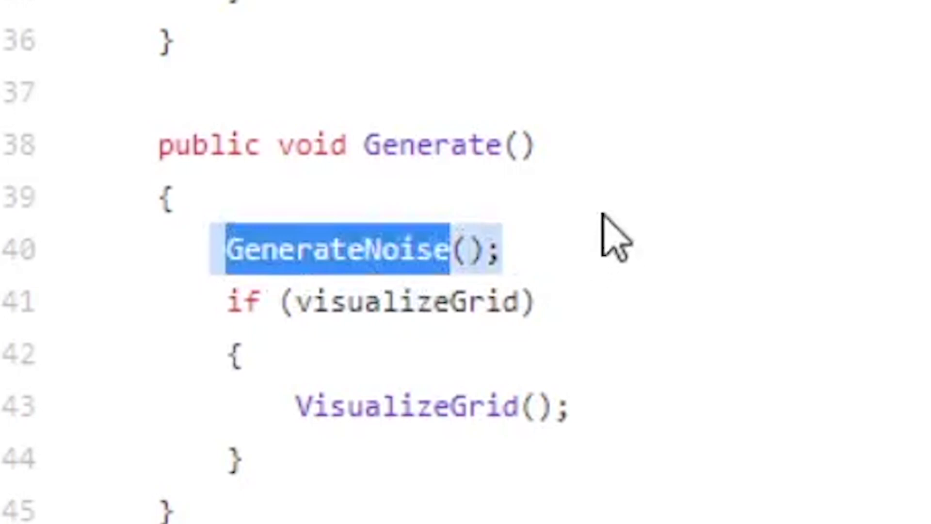
{"action": "key", "text": "ctrl+a"}
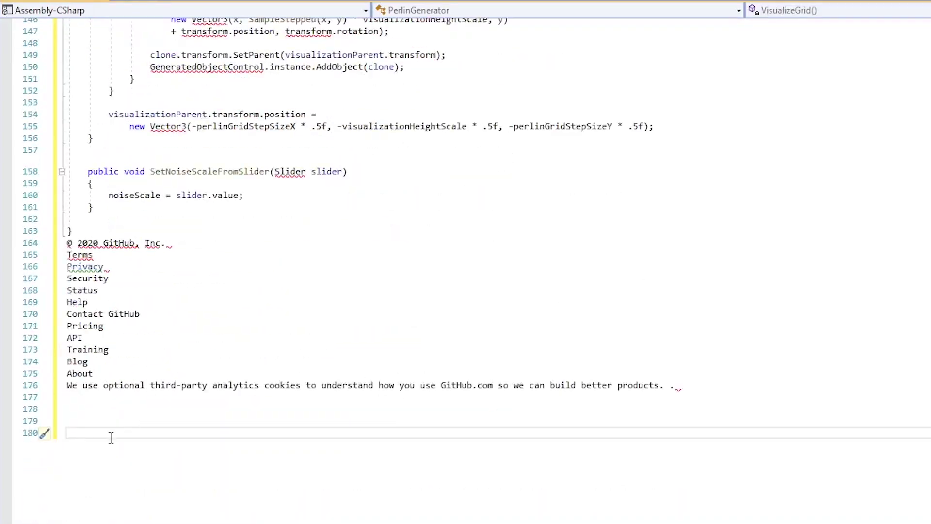
- Delete the pasted GitHub header and footer text
{"action": "left_click_drag", "start_coordinate": [196, 442], "coordinate": [67, 243]}
{"action": "key", "text": "Delete"}
{"action": "key", "text": "ctrl+Home"}
{"action": "key", "text": "Delete"}
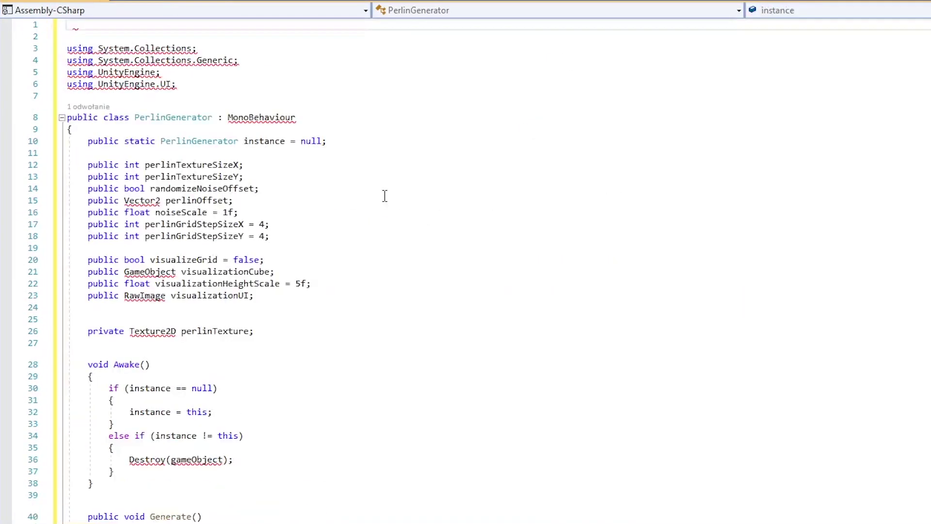
{"action": "scroll", "coordinate": [478, 211], "scroll_direction": "down", "scroll_amount": 17}
{"action": "scroll", "coordinate": [461, 181], "scroll_direction": "down", "scroll_amount": 12}
{"action": "scroll", "coordinate": [291, 255], "scroll_direction": "down", "scroll_amount": 3}
- Remove the visualizationUI field and the UI texture assignment line
{"action": "key", "text": "Delete"}
{"action": "scroll", "coordinate": [263, 328], "scroll_direction": "up", "scroll_amount": 11}
{"action": "left_click_drag", "start_coordinate": [83, 295], "coordinate": [316, 299]}
{"action": "key", "text": "Delete"}
{"action": "scroll", "coordinate": [741, 216], "scroll_direction": "down", "scroll_amount": 14}
{"action": "scroll", "coordinate": [222, 281], "scroll_direction": "up", "scroll_amount": 2}
{"action": "scroll", "coordinate": [223, 281], "scroll_direction": "up", "scroll_amount": 10}
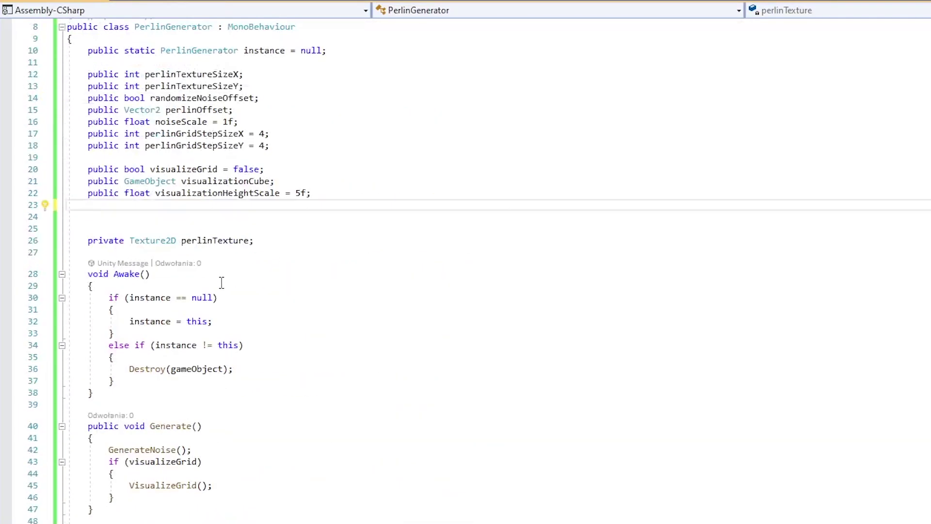
{"action": "scroll", "coordinate": [223, 280], "scroll_direction": "up", "scroll_amount": 2}
{"action": "left_click_drag", "start_coordinate": [83, 145], "coordinate": [313, 266]}
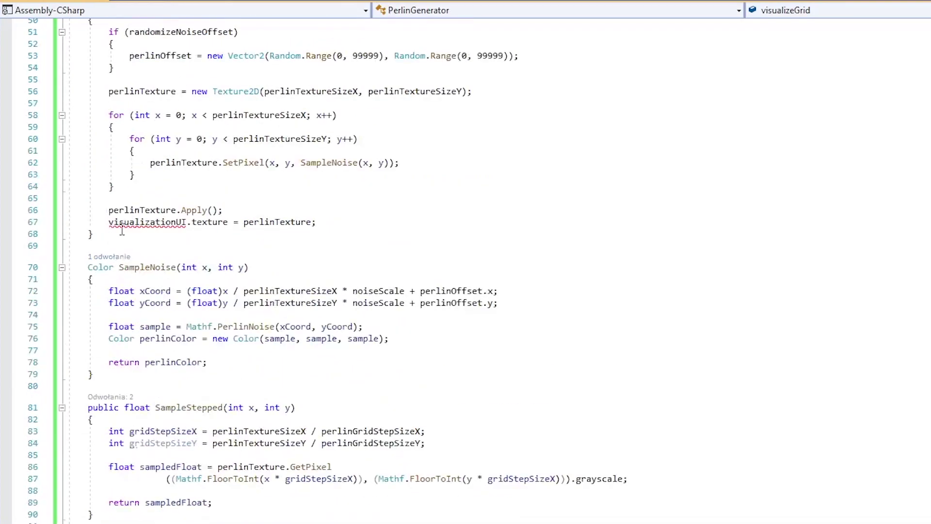
{"action": "key", "text": "Delete"}
{"action": "scroll", "coordinate": [282, 161], "scroll_direction": "down", "scroll_amount": 3}
{"action": "scroll", "coordinate": [283, 161], "scroll_direction": "down", "scroll_amount": 10}
- Remove the visualizationParent setup, SetParent, AddObject and position lines
{"action": "mouse_move", "coordinate": [110, 237]}
{"action": "left_mouse_down"}
{"action": "mouse_move", "coordinate": [502, 236]}
{"action": "mouse_move", "coordinate": [401, 248]}
{"action": "left_mouse_up"}
{"action": "key", "text": "Delete"}
{"action": "left_click_drag", "start_coordinate": [510, 368], "coordinate": [182, 345]}
{"action": "key", "text": "Delete"}
{"action": "left_click_drag", "start_coordinate": [109, 402], "coordinate": [727, 412]}
{"action": "left_click", "coordinate": [208, 357]}
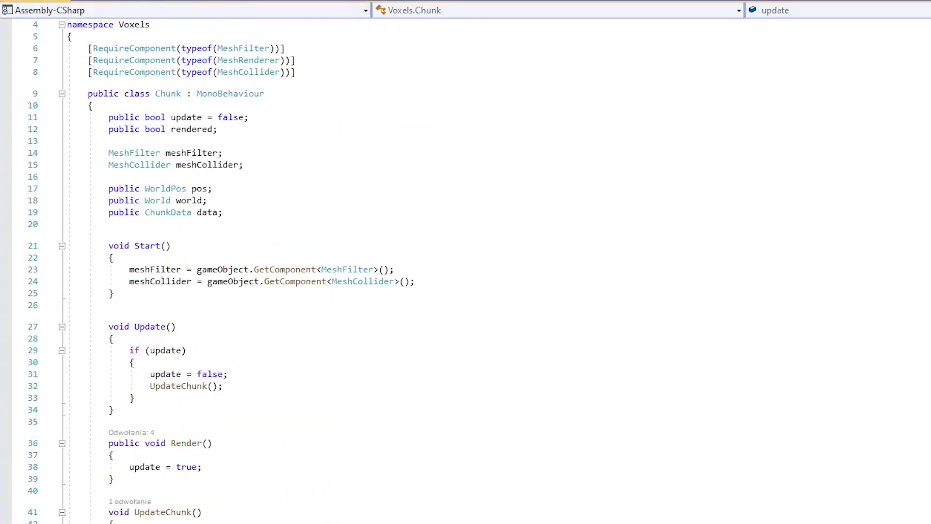
{"action": "scroll", "coordinate": [315, 237], "scroll_direction": "down", "scroll_amount": 12}
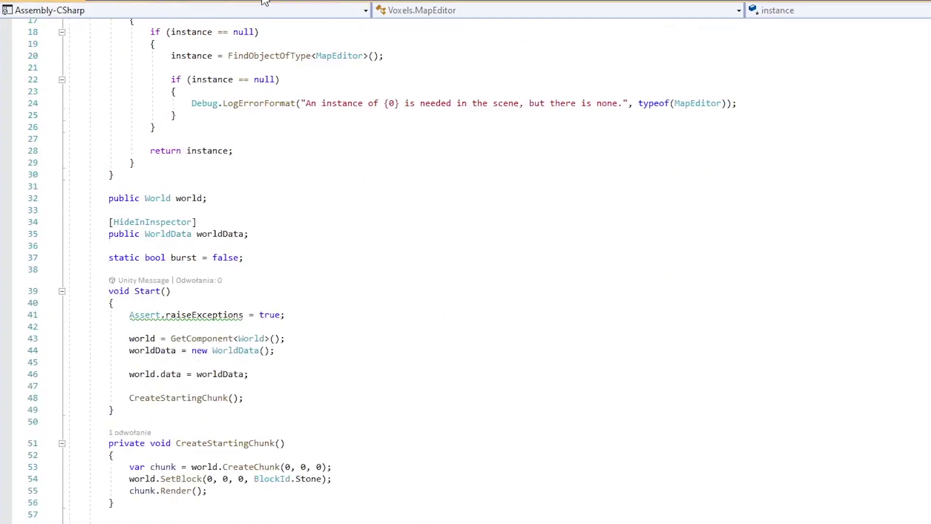
{"action": "type", "text": "Editor"}
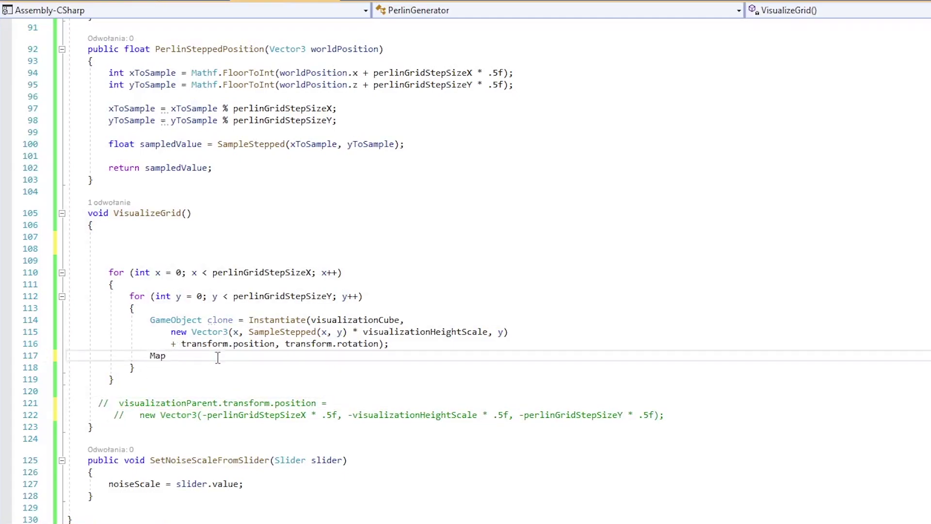
{"action": "type", "text": "Editor.Instance."}
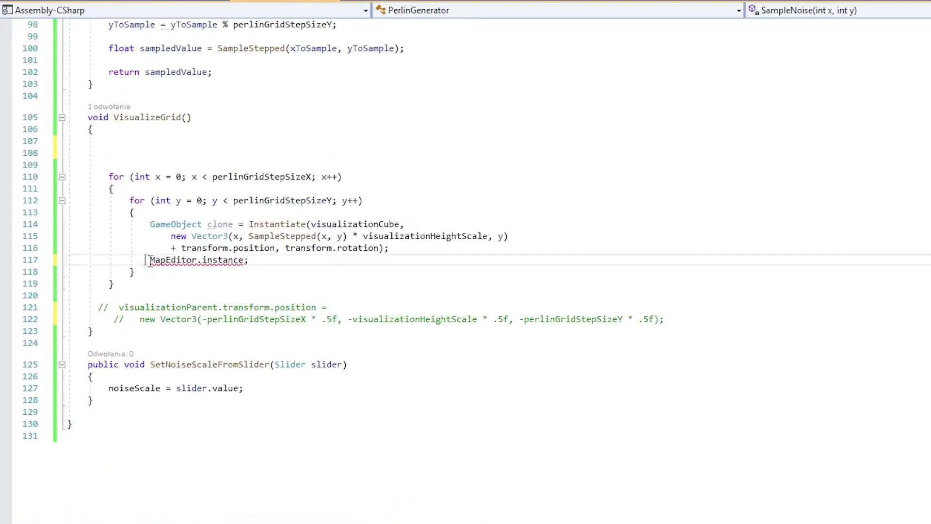
- Remove the cube-instantiating code and finish the SetBlock call on line 189
{"action": "key", "text": "ctrl+BackSpace"}
{"action": "key", "text": "ctrl+BackSpace"}
{"action": "key", "text": "ctrl+BackSpace"}
{"action": "left_click_drag", "start_coordinate": [151, 258], "coordinate": [93, 140]}
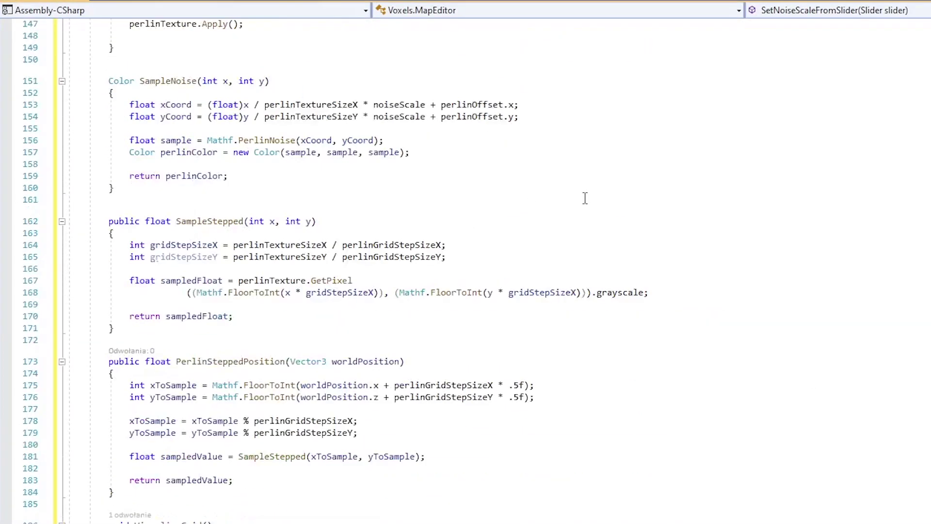
{"action": "scroll", "coordinate": [584, 198], "scroll_direction": "up", "scroll_amount": 9}
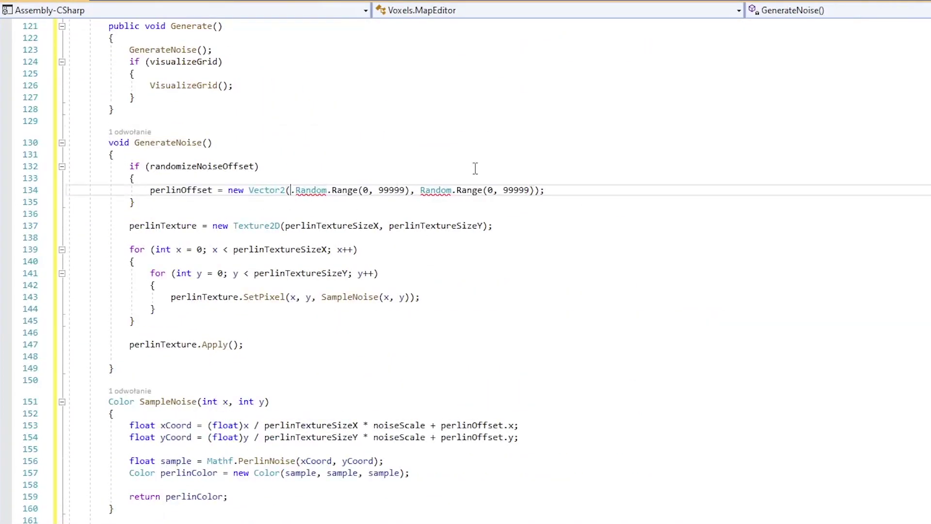
{"action": "type", "text": "UnityEngine."}
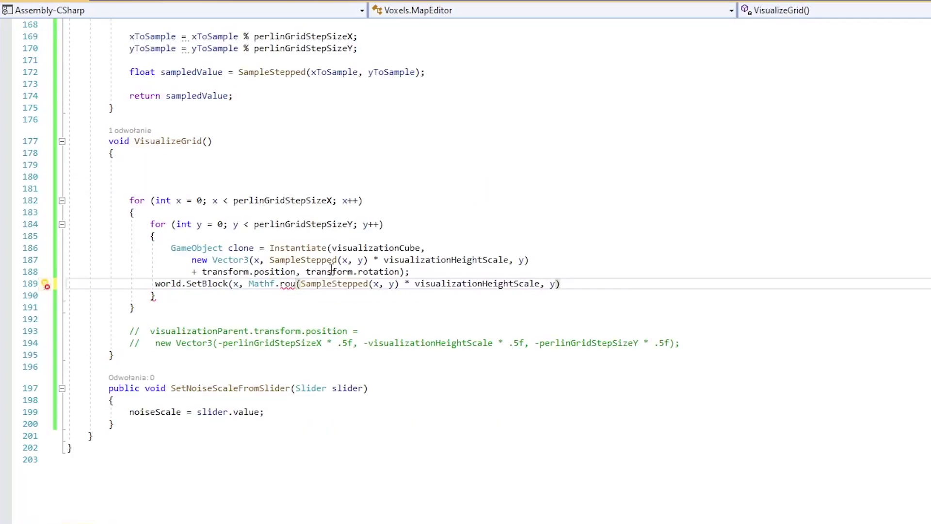
{"action": "type", "text": "nd"}
{"action": "left_click", "coordinate": [546, 283]}
{"action": "type", "text": ")"}
{"action": "left_click", "coordinate": [597, 283]}
{"action": "type", "text": ";"}
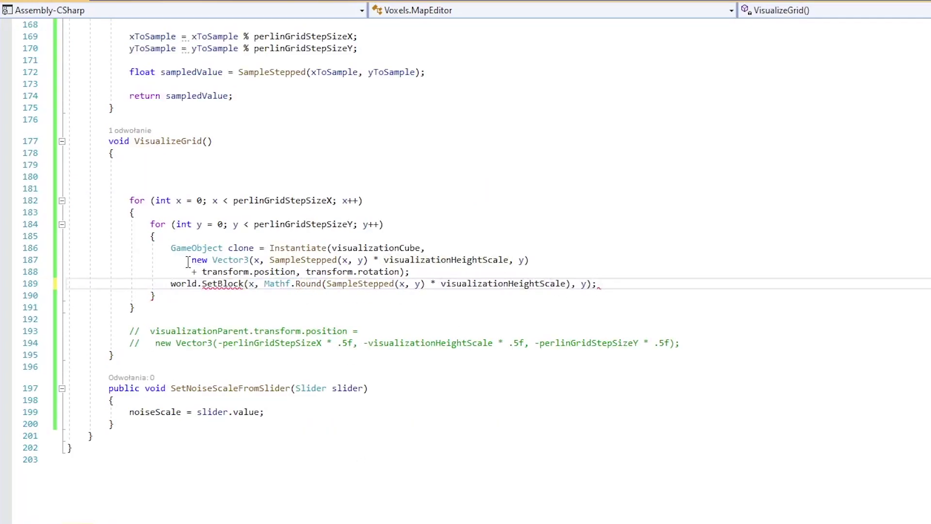
{"action": "left_click_drag", "start_coordinate": [170, 247], "coordinate": [170, 283]}
{"action": "key", "text": "Delete"}
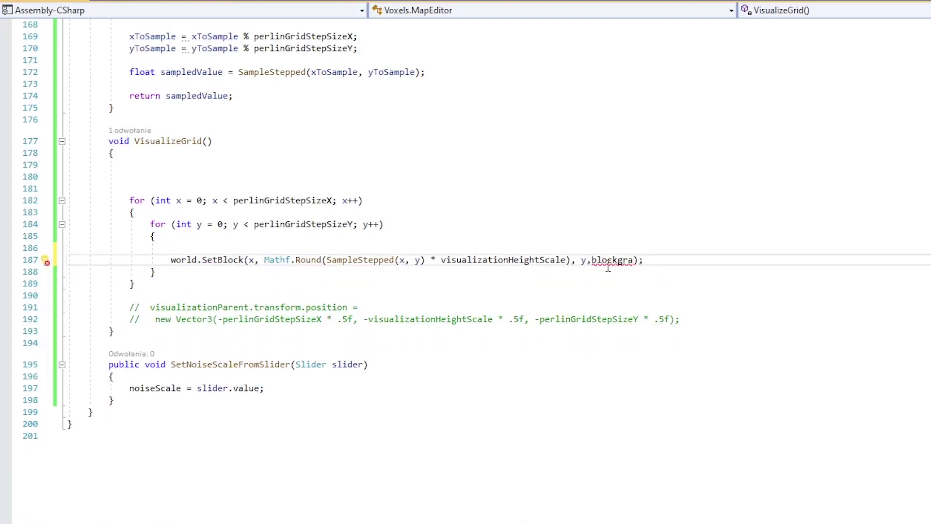
{"action": "left_click_drag", "start_coordinate": [66, 188], "coordinate": [239, 270]}
{"action": "scroll", "coordinate": [308, 167], "scroll_direction": "up", "scroll_amount": 20}
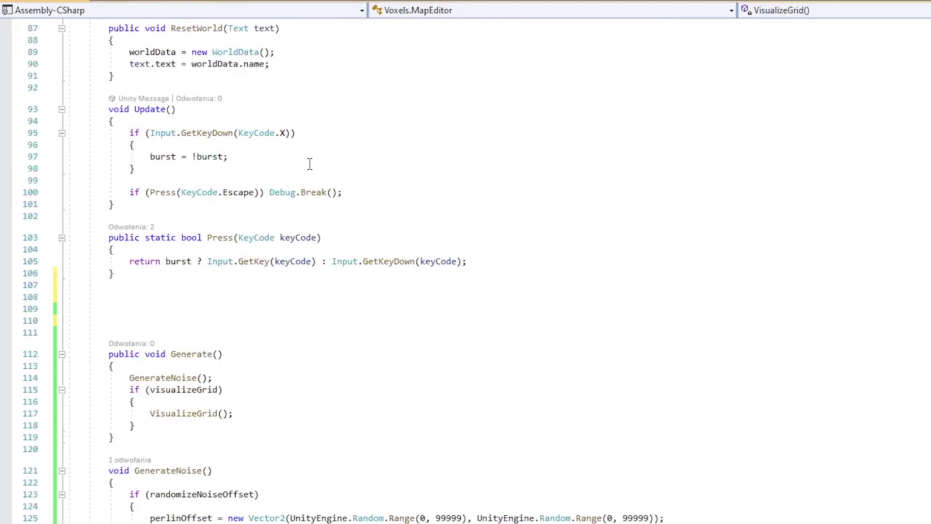
{"action": "scroll", "coordinate": [369, 197], "scroll_direction": "down", "scroll_amount": 2}
{"action": "scroll", "coordinate": [140, 191], "scroll_direction": "up", "scroll_amount": 13}
- Replace the single SetBlock line with the nested grass loop using Mathf.RoundToInt heights
{"action": "left_click_drag", "start_coordinate": [130, 192], "coordinate": [332, 192]}
{"action": "type", "text": "for (int x = 0; x < perlinGridStepSizeX; x++)         {             for (int y = 0; y < perlinGridStepSizeY; y++)             {                  world.SetBlock(x, Mathf.Round(SampleStepped(x, y) * visualizationHeightScale), y, BlockId.Grass);             }         }"}
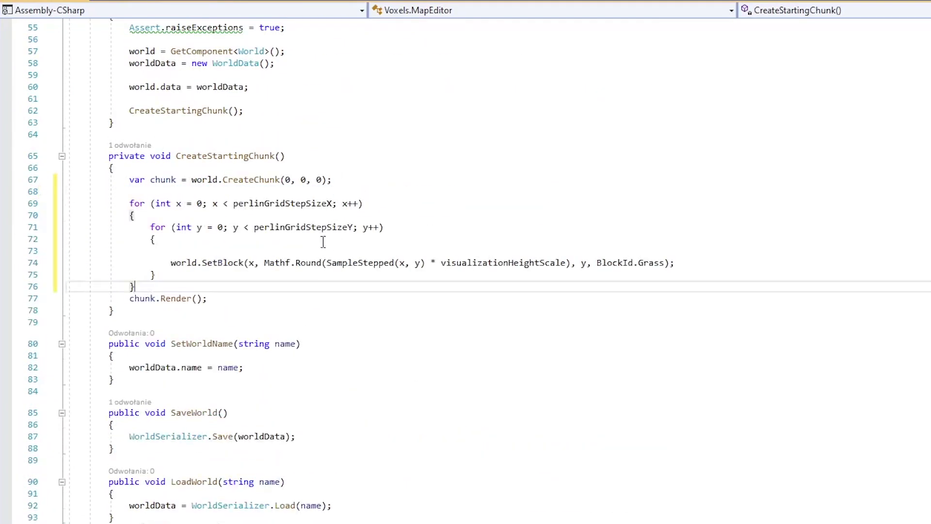
{"action": "left_click", "coordinate": [321, 262]}
{"action": "type", "text": "ToInt"}
{"action": "scroll", "coordinate": [138, 271], "scroll_direction": "down", "scroll_amount": 16}
{"action": "left_click_drag", "start_coordinate": [137, 271], "coordinate": [136, 306]}
- Move the GenerateNoise call out of Generate into MapEditor's start-up code
{"action": "key", "text": "Delete"}
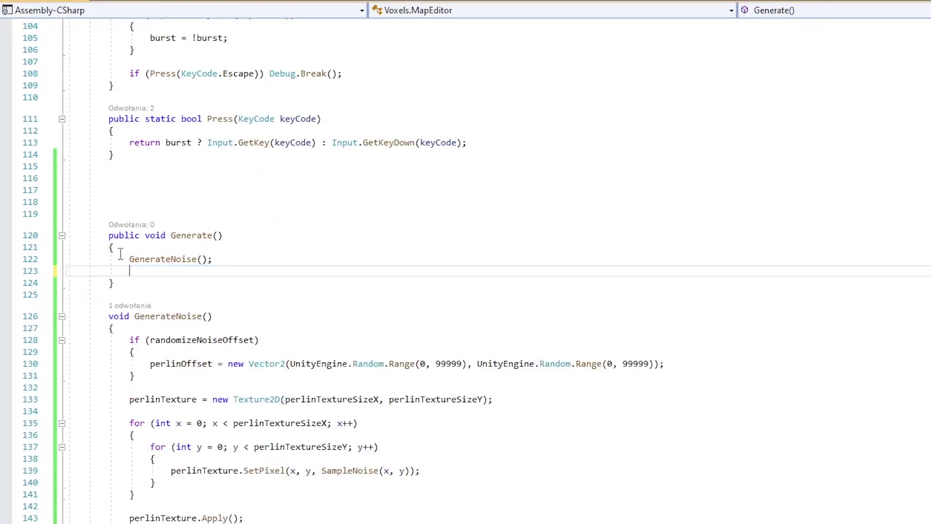
{"action": "key", "text": "ctrl+x"}
{"action": "scroll", "coordinate": [183, 357], "scroll_direction": "up", "scroll_amount": 18}
{"action": "left_click", "coordinate": [234, 239]}
{"action": "key", "text": "Return"}
{"action": "scroll", "coordinate": [233, 239], "scroll_direction": "up", "scroll_amount": 3}
{"action": "key", "text": "ctrl+v"}
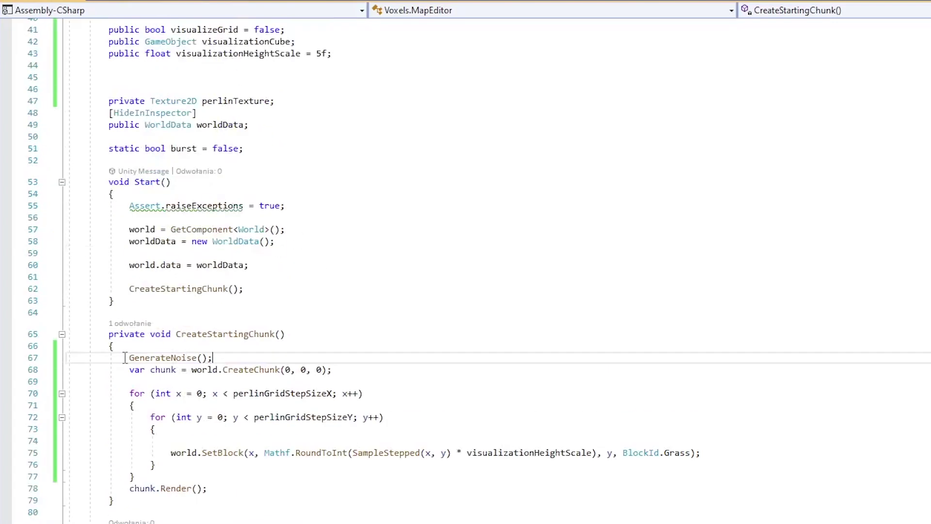
{"action": "mouse_move", "coordinate": [168, 357]}
{"action": "left_mouse_down"}
{"action": "mouse_move", "coordinate": [129, 206]}
{"action": "mouse_move", "coordinate": [130, 286]}
{"action": "left_mouse_up"}
{"action": "scroll", "coordinate": [353, 292], "scroll_direction": "down", "scroll_amount": 7}
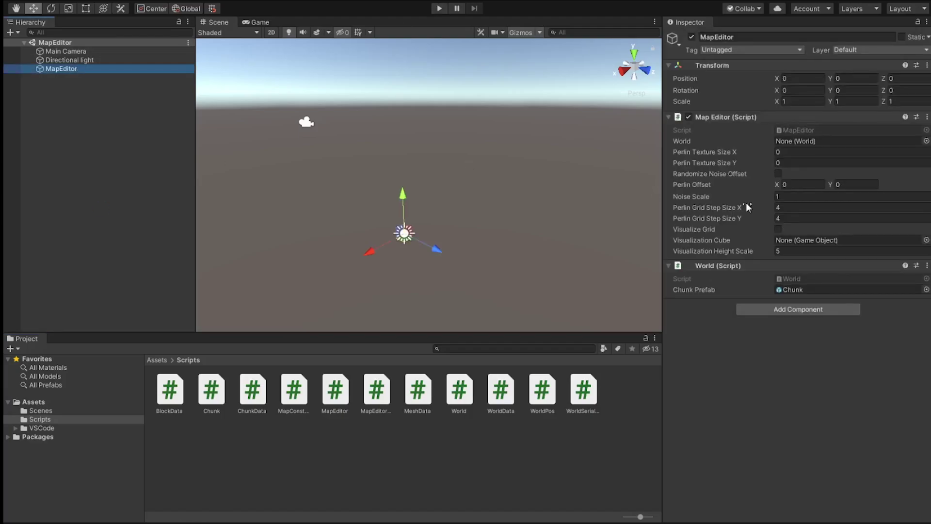
- Set Perlin Texture Size to 64 and test-run the scene
{"action": "left_click", "coordinate": [772, 152]}
{"action": "type", "text": "256256"}
{"action": "left_click", "coordinate": [439, 8]}
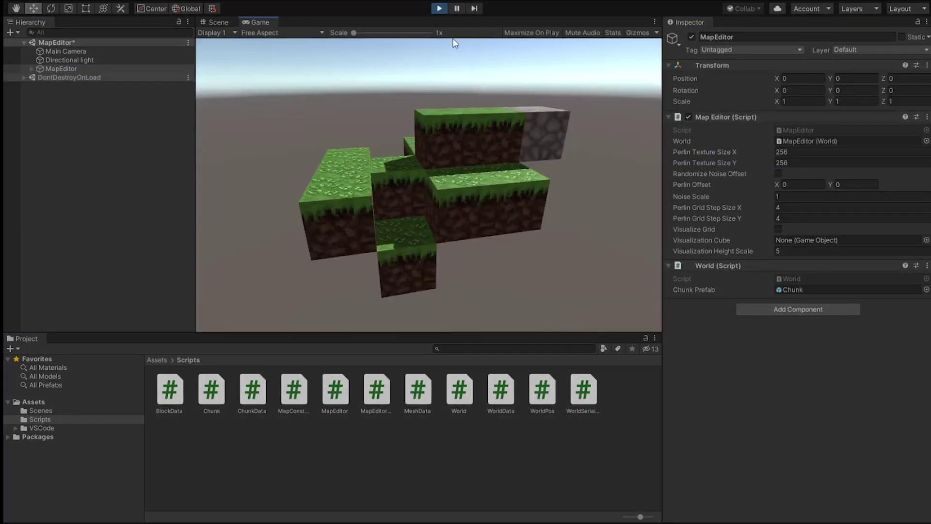
{"action": "left_click", "coordinate": [439, 8]}
- Set Perlin Grid Step Size X and Y to 64 and test-run again
{"action": "left_click", "coordinate": [794, 209]}
{"action": "type", "text": "256"}
{"action": "left_click", "coordinate": [795, 219]}
{"action": "type", "text": "256"}
{"action": "left_click", "coordinate": [439, 7]}
{"action": "left_click", "coordinate": [439, 9]}
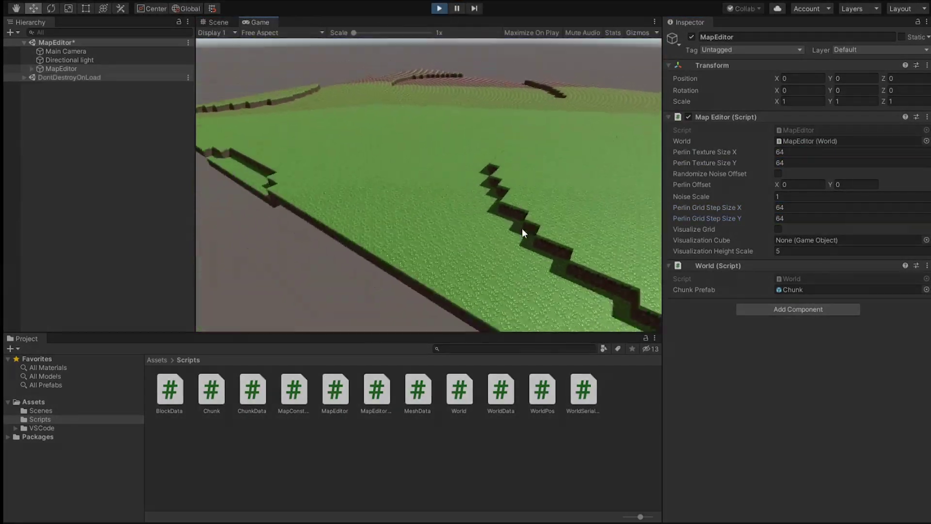
{"action": "left_click", "coordinate": [439, 8]}
- Set Noise Scale to 5 and Height Scale to 15, then play to view the hills
{"action": "left_click", "coordinate": [786, 197]}
{"action": "type", "text": "5"}
{"action": "left_click", "coordinate": [439, 8]}
{"action": "left_click", "coordinate": [439, 8]}
{"action": "key", "text": "ctrl+p"}
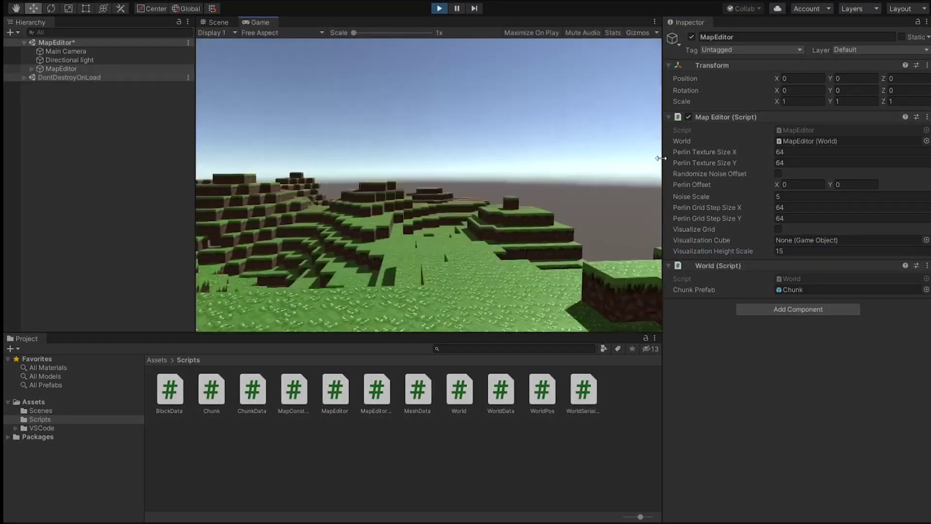
{"action": "key", "text": "ctrl+p"}
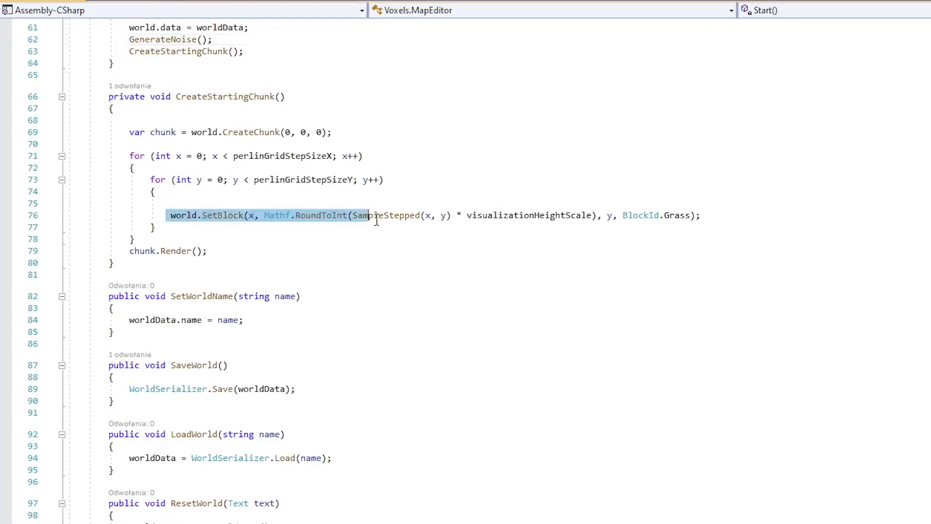
- Duplicate the SetBlock line into layers offset -1 to -4, two Dirt and two Stone
{"action": "key", "text": "ctrl+c"}
{"action": "key", "text": "ctrl+v"}
{"action": "key", "text": "ctrl+v"}
{"action": "key", "text": "ctrl+v"}
{"action": "double_click", "coordinate": [677, 227]}
{"action": "type", "text": "StoneStone"}
{"action": "double_click", "coordinate": [676, 250]}
{"action": "type", "text": "Stone"}
{"action": "left_click", "coordinate": [595, 227]}
{"action": "type", "text": "-1-2"}
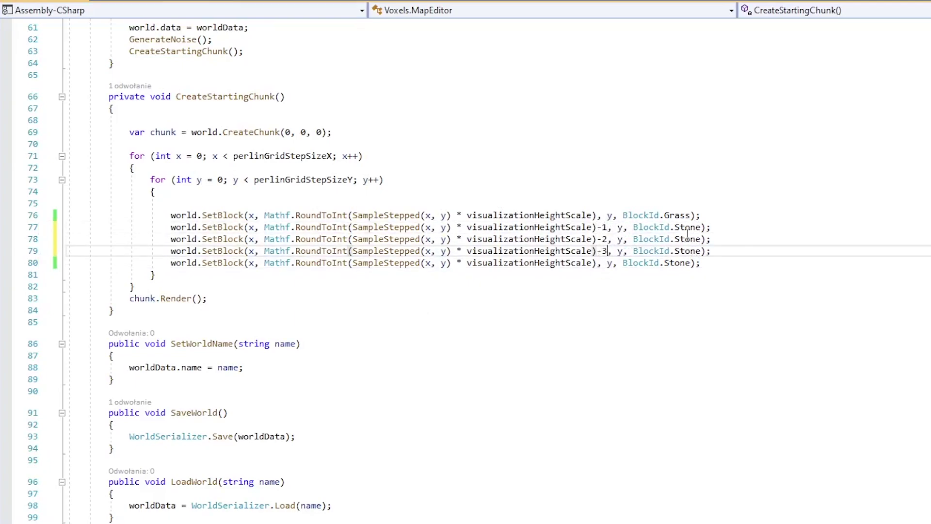
{"action": "left_click", "coordinate": [595, 262]}
{"action": "type", "text": "-4"}
{"action": "double_click", "coordinate": [685, 227]}
{"action": "type", "text": "Dirt"}
{"action": "double_click", "coordinate": [686, 239]}
{"action": "type", "text": "Dirt"}
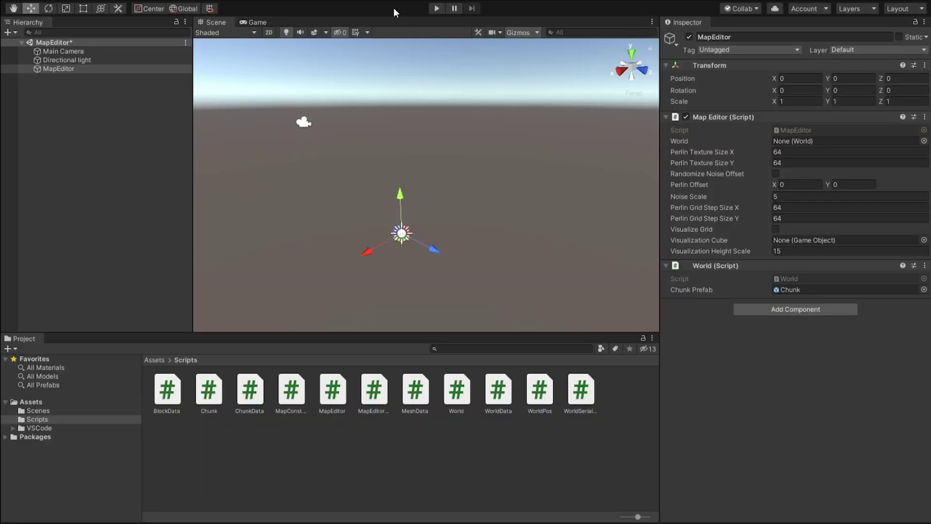
- Play, pause and inspect the layered terrain chunks in the Scene view
{"action": "left_click", "coordinate": [436, 8]}
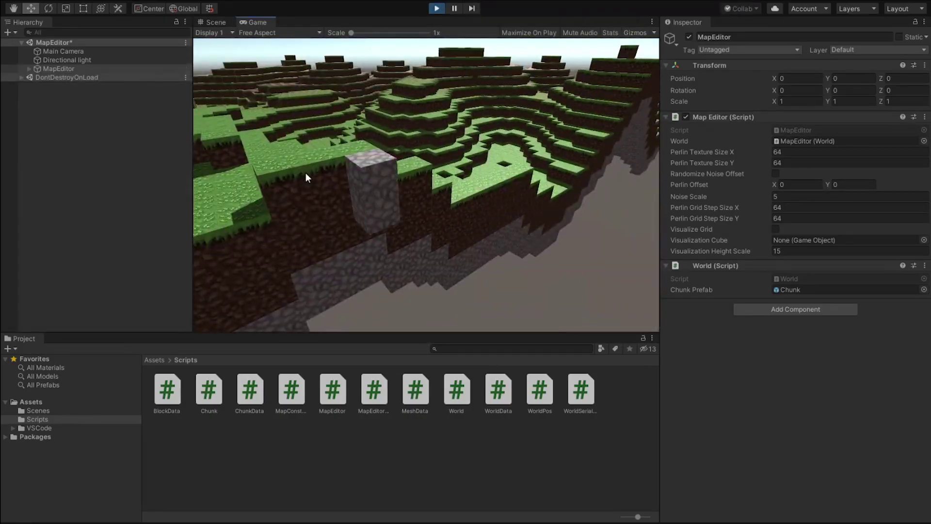
{"action": "key", "text": "ctrl+shift+p"}
{"action": "key", "text": "ctrl+1"}
{"action": "left_click", "coordinate": [362, 161]}
{"action": "mouse_move", "coordinate": [362, 160]}
{"action": "left_mouse_down", "text": "alt"}
{"action": "mouse_move", "coordinate": [420, 263]}
{"action": "mouse_move", "coordinate": [482, 258]}
{"action": "mouse_move", "coordinate": [437, 225]}
{"action": "mouse_move", "coordinate": [344, 233]}
{"action": "mouse_move", "coordinate": [415, 250]}
{"action": "mouse_move", "coordinate": [436, 219]}
{"action": "left_mouse_up", "text": "alt"}
{"action": "left_click", "coordinate": [344, 233]}
{"action": "left_click", "coordinate": [437, 7]}
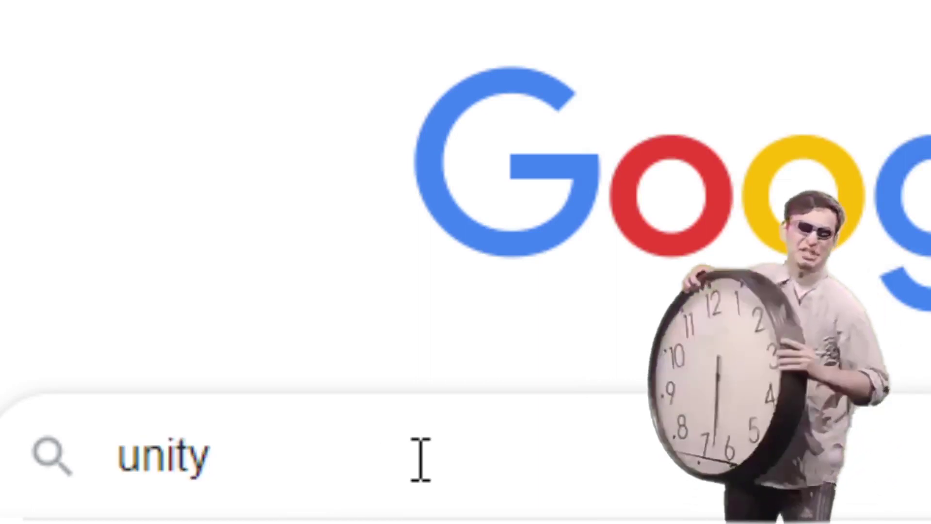
{"action": "type", "text": "3d "}
{"action": "type", "text": "float"}
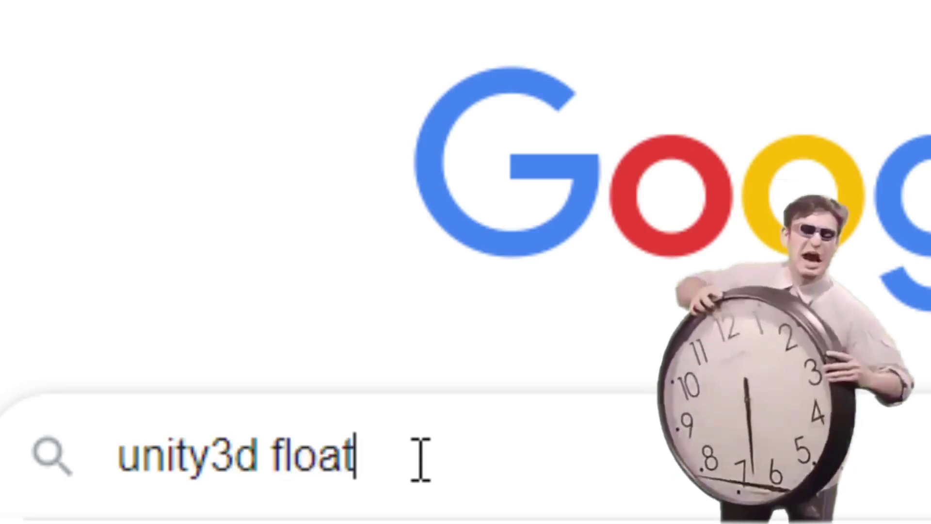
{"action": "type", "text": "ing"}
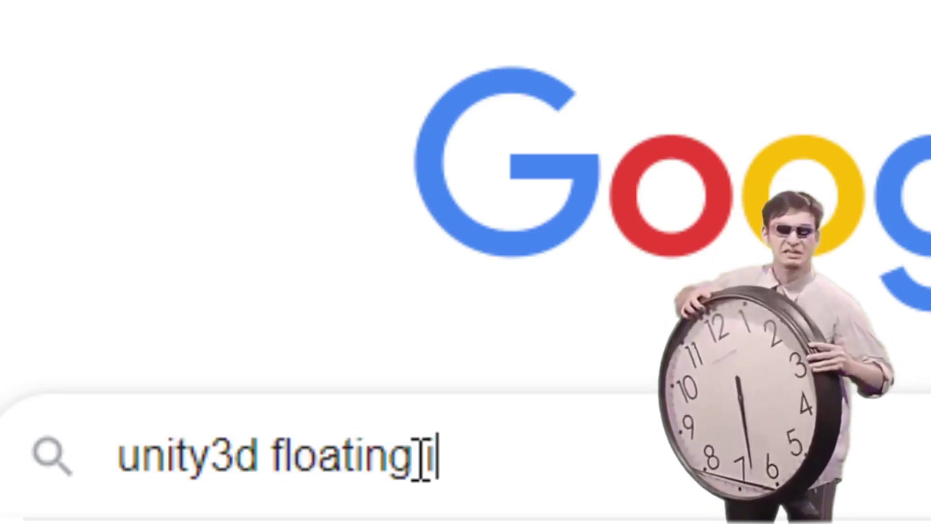
{"action": "type", "text": " island"}
- Search Google Images for 'unity3d floating island'
{"action": "key", "text": "Return"}
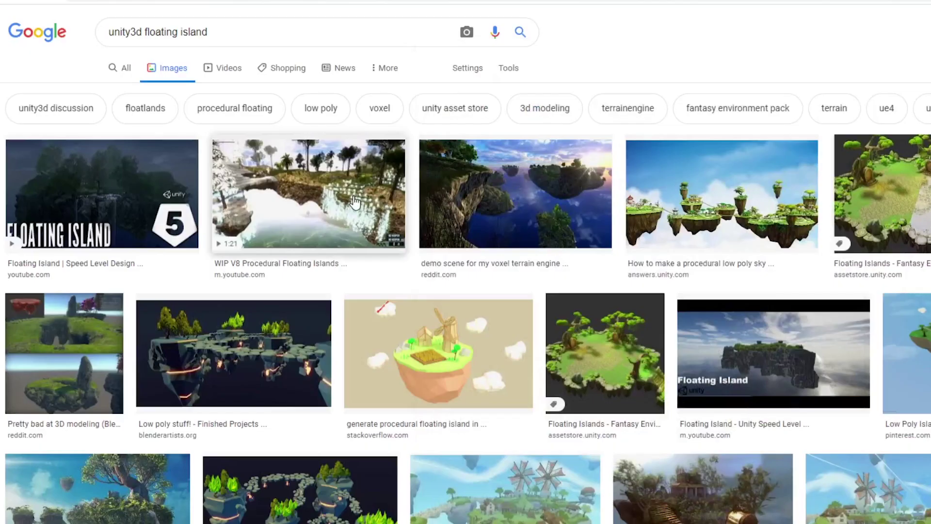
{"action": "scroll", "coordinate": [355, 202], "scroll_direction": "down", "scroll_amount": 3}
{"action": "scroll", "coordinate": [354, 202], "scroll_direction": "down", "scroll_amount": 6}
{"action": "scroll", "coordinate": [354, 202], "scroll_direction": "down", "scroll_amount": 2}
{"action": "scroll", "coordinate": [355, 201], "scroll_direction": "down", "scroll_amount": 4}
{"action": "scroll", "coordinate": [354, 201], "scroll_direction": "down", "scroll_amount": 6}
{"action": "scroll", "coordinate": [354, 202], "scroll_direction": "down", "scroll_amount": 2}
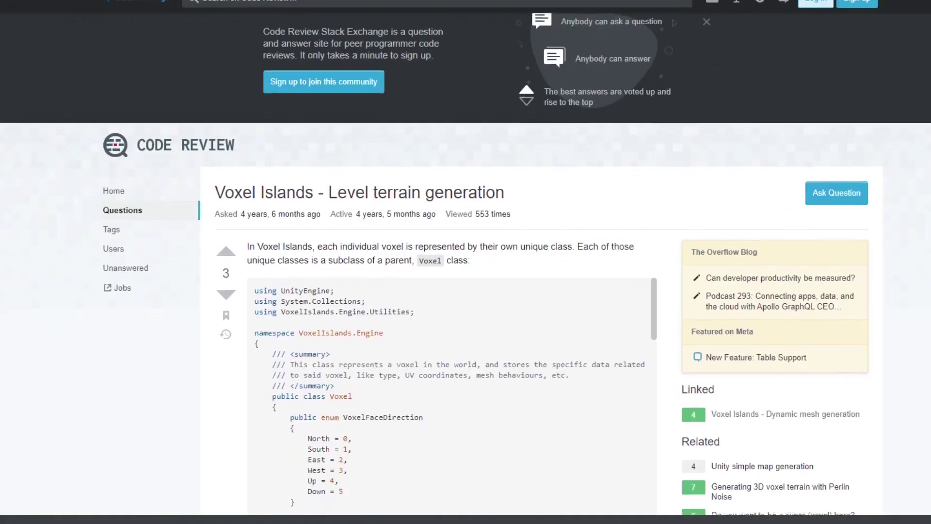
{"action": "scroll", "coordinate": [466, 262], "scroll_direction": "down", "scroll_amount": 3}
{"action": "scroll", "coordinate": [452, 262], "scroll_direction": "down", "scroll_amount": 2}
{"action": "scroll", "coordinate": [451, 263], "scroll_direction": "down", "scroll_amount": 2}
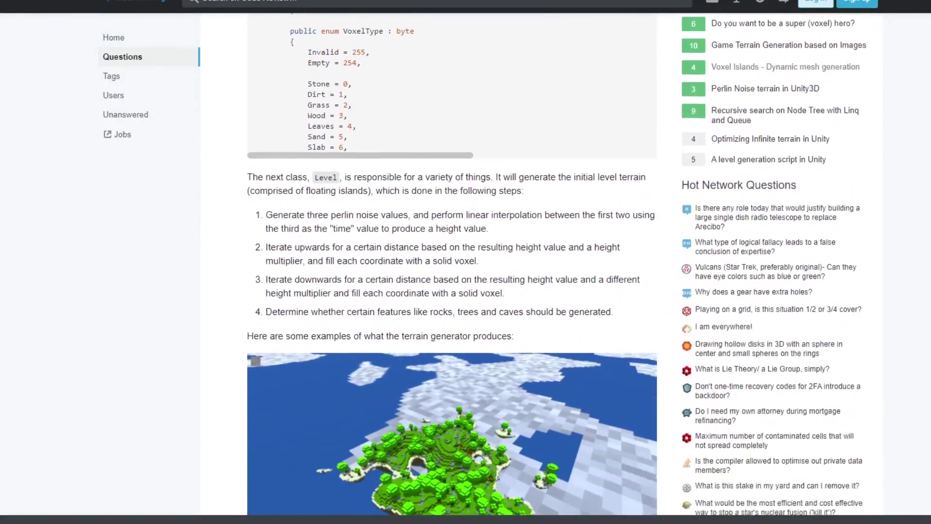
{"action": "scroll", "coordinate": [452, 262], "scroll_direction": "down", "scroll_amount": 3}
{"action": "scroll", "coordinate": [452, 262], "scroll_direction": "down", "scroll_amount": 2}
{"action": "scroll", "coordinate": [452, 262], "scroll_direction": "down", "scroll_amount": 3}
{"action": "scroll", "coordinate": [451, 262], "scroll_direction": "down", "scroll_amount": 2}
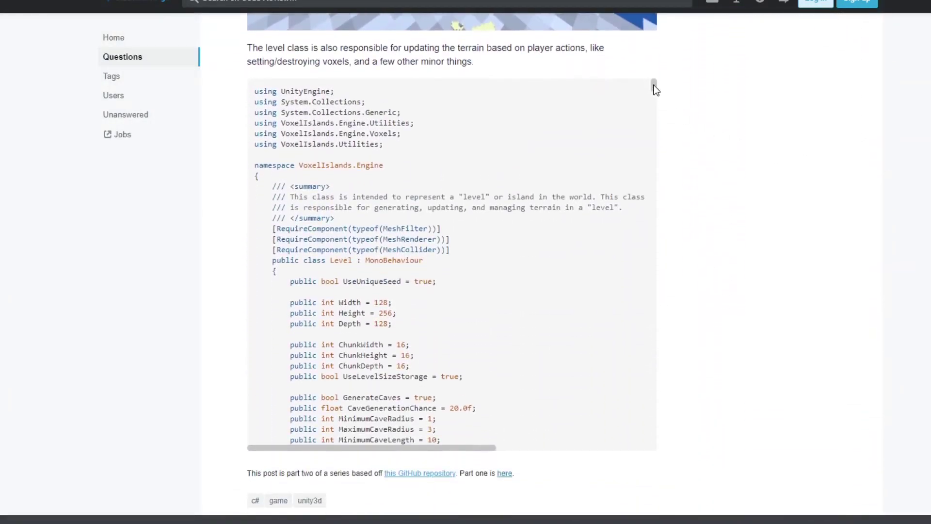
{"action": "mouse_move", "coordinate": [654, 86]}
{"action": "left_mouse_down"}
{"action": "mouse_move", "coordinate": [647, 364]}
{"action": "mouse_move", "coordinate": [672, 90]}
{"action": "mouse_move", "coordinate": [655, 125]}
{"action": "mouse_move", "coordinate": [661, 84]}
{"action": "left_mouse_up"}
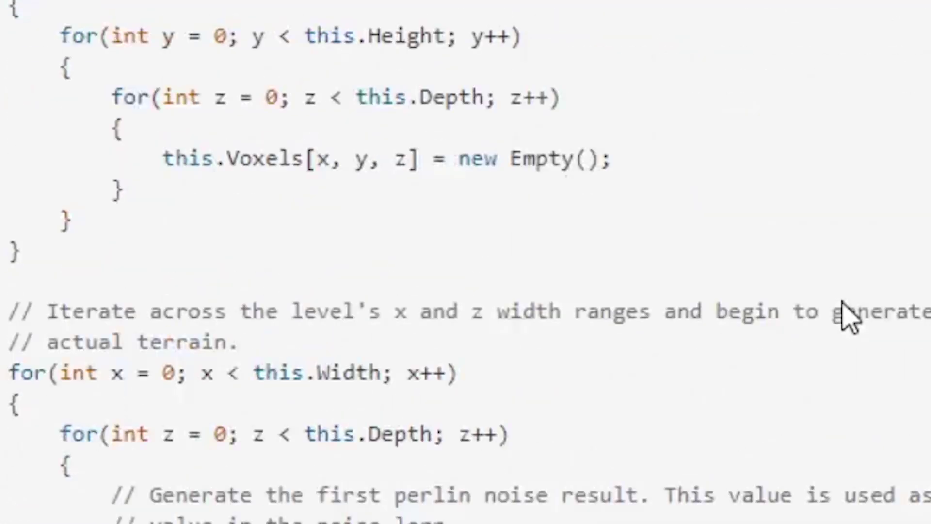
{"action": "scroll", "coordinate": [844, 306], "scroll_direction": "down", "scroll_amount": 2}
{"action": "scroll", "coordinate": [842, 316], "scroll_direction": "down", "scroll_amount": 3}
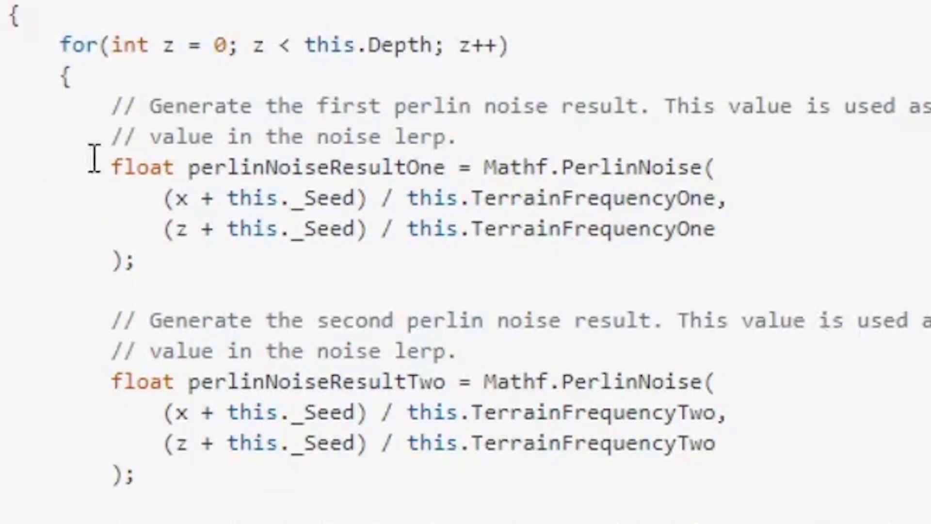
- Select the first Mathf.PerlinNoise calculation in the post's terrain loop
{"action": "left_click_drag", "start_coordinate": [115, 165], "coordinate": [717, 169]}
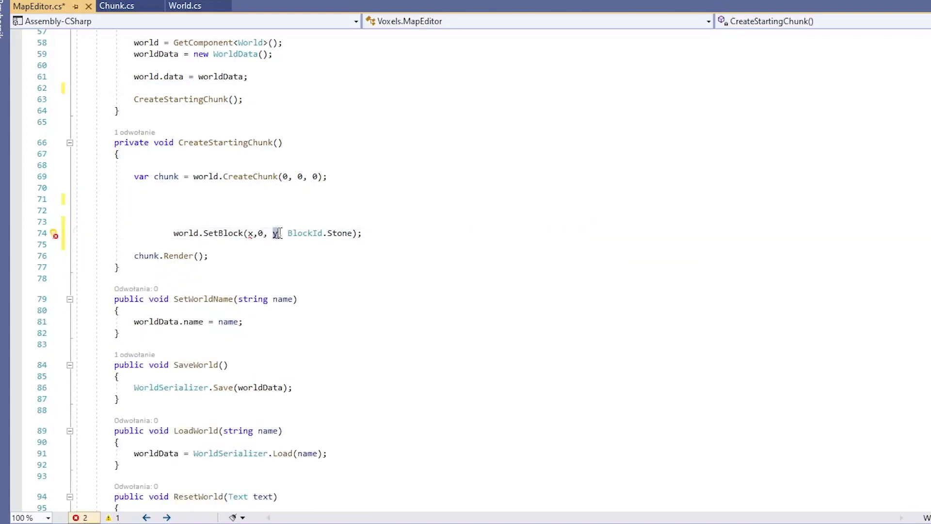
- Cut the terrain loop down to SetBlock(0,0,0,BlockId.Stone) and paste the Level generator code at the file end
{"action": "key", "text": "Delete"}
{"action": "scroll", "coordinate": [221, 206], "scroll_direction": "down", "scroll_amount": 3}
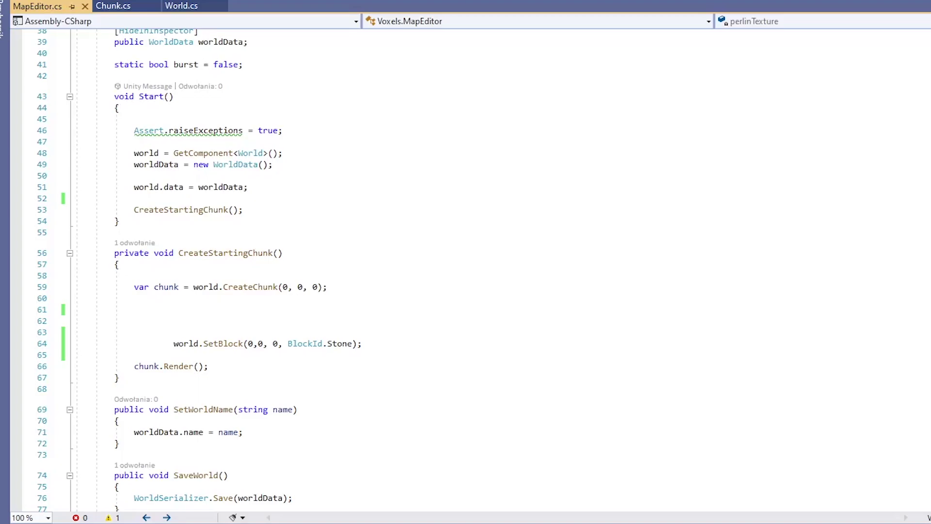
{"action": "scroll", "coordinate": [245, 324], "scroll_direction": "down", "scroll_amount": 15}
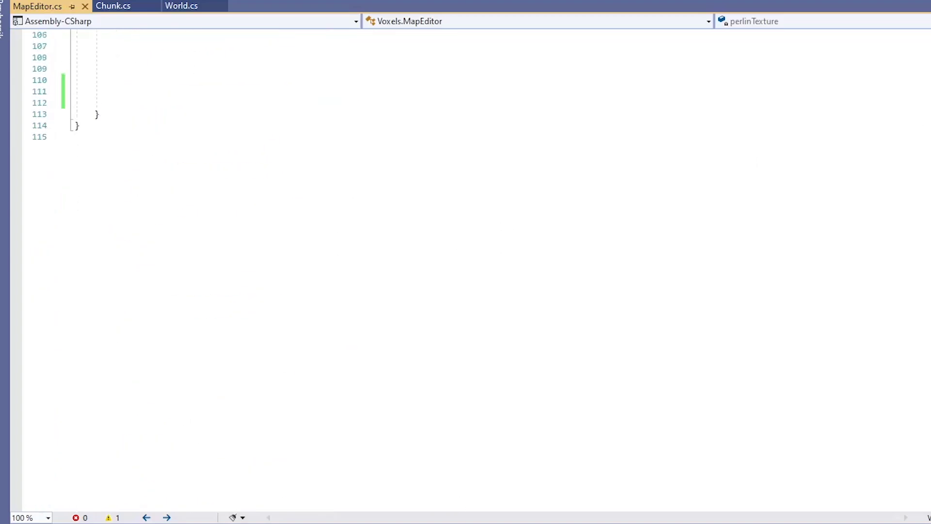
{"action": "key", "text": "ctrl+v"}
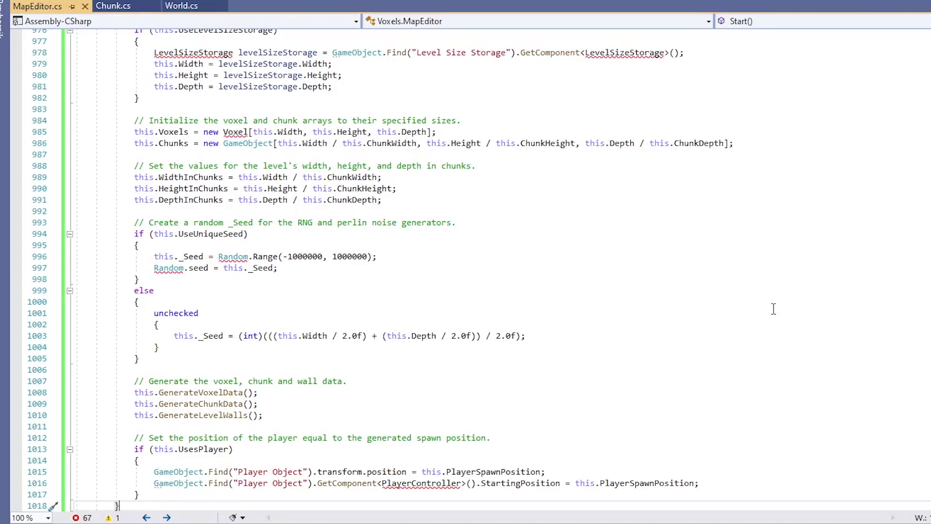
{"action": "scroll", "coordinate": [465, 262], "scroll_direction": "up", "scroll_amount": 20}
{"action": "scroll", "coordinate": [466, 262], "scroll_direction": "down", "scroll_amount": 20}
{"action": "scroll", "coordinate": [466, 262], "scroll_direction": "up", "scroll_amount": 5}
{"action": "scroll", "coordinate": [467, 262], "scroll_direction": "up", "scroll_amount": 20}
{"action": "scroll", "coordinate": [467, 262], "scroll_direction": "up", "scroll_amount": 20}
{"action": "scroll", "coordinate": [466, 262], "scroll_direction": "up", "scroll_amount": 20}
{"action": "scroll", "coordinate": [465, 262], "scroll_direction": "up", "scroll_amount": 7}
{"action": "scroll", "coordinate": [466, 262], "scroll_direction": "down", "scroll_amount": 13}
{"action": "scroll", "coordinate": [466, 262], "scroll_direction": "down", "scroll_amount": 17}
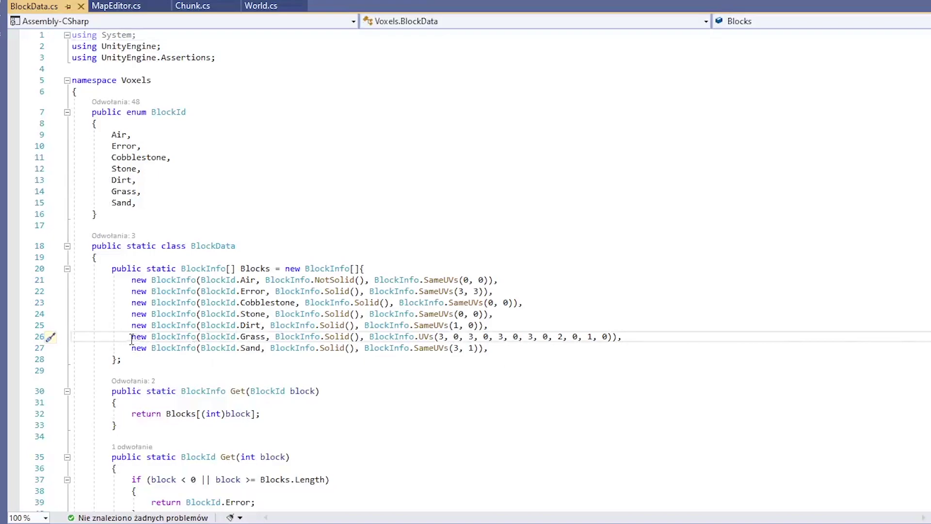
- Duplicate the Grass BlockInfo entry twice in BlockData.cs
{"action": "left_click_drag", "start_coordinate": [131, 336], "coordinate": [634, 333]}
{"action": "left_click", "coordinate": [634, 337]}
{"action": "key", "text": "Return"}
{"action": "key", "text": "ctrl+v"}
{"action": "key", "text": "Return"}
{"action": "key", "text": "ctrl+v"}
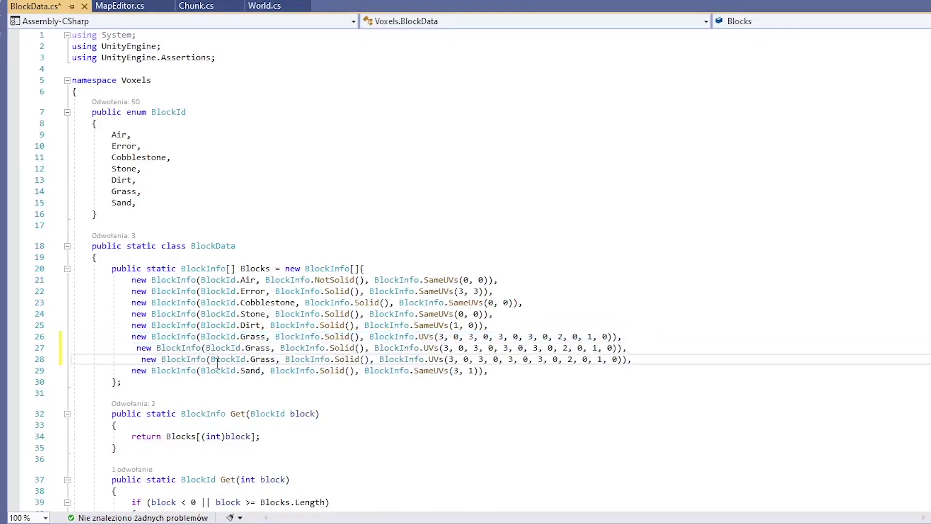
- Add two Grass copies to the BlockId enum and rename them Log and Leaves
{"action": "double_click", "coordinate": [258, 348]}
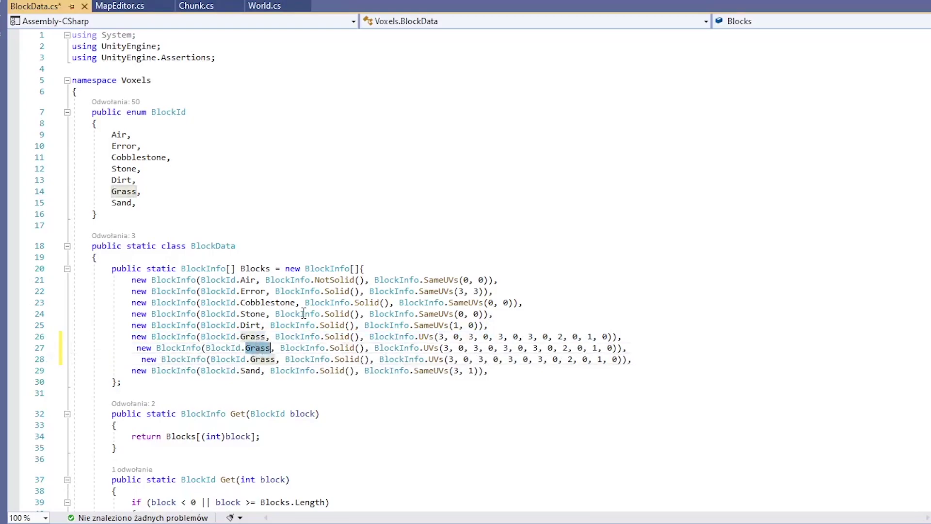
{"action": "left_click", "coordinate": [108, 186]}
{"action": "left_click", "coordinate": [147, 191]}
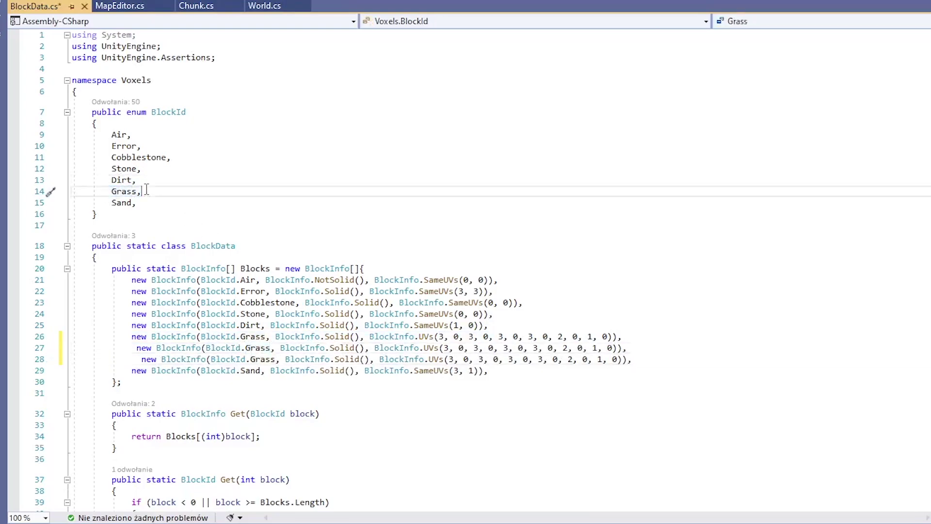
{"action": "key", "text": "Return"}
{"action": "key", "text": "ctrl+v"}
{"action": "key", "text": "Return"}
{"action": "key", "text": "ctrl+v"}
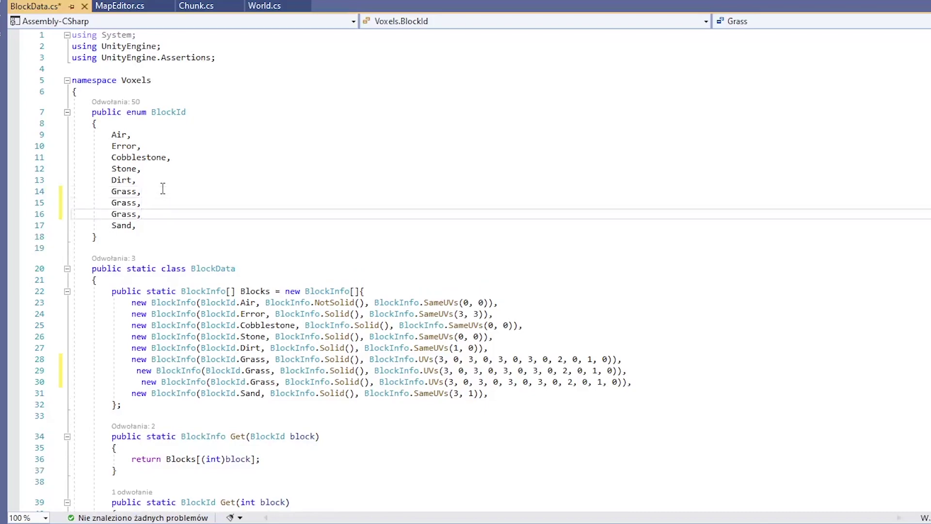
{"action": "double_click", "coordinate": [120, 203]}
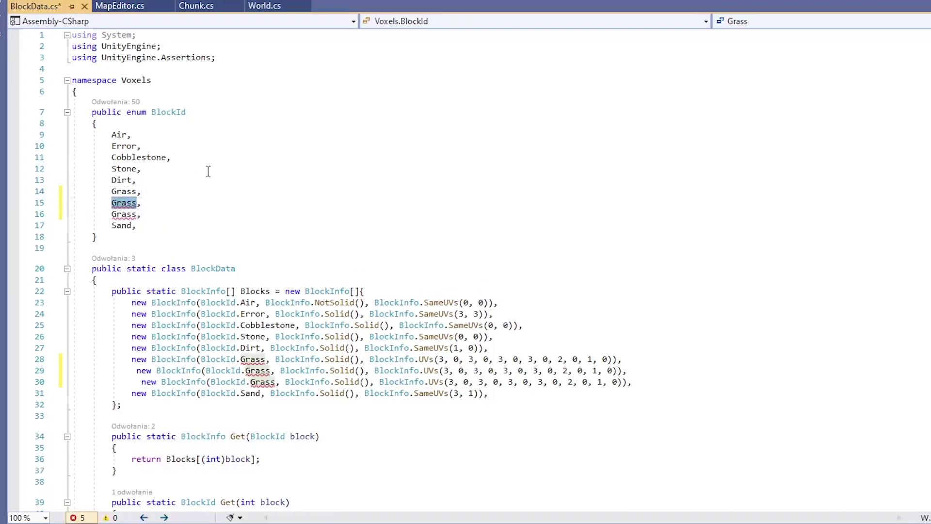
{"action": "type", "text": "Log,"}
{"action": "double_click", "coordinate": [122, 214]}
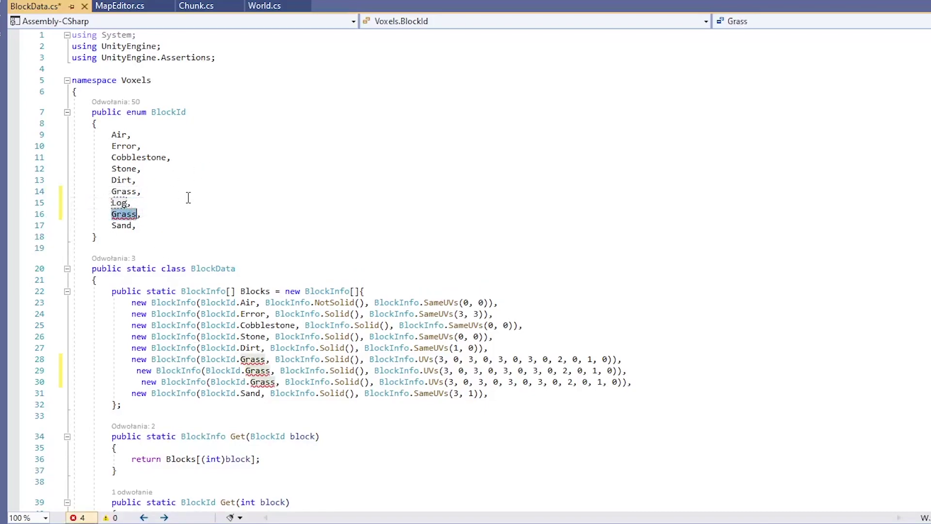
{"action": "type", "text": "Lea"}
{"action": "type", "text": "veas"}
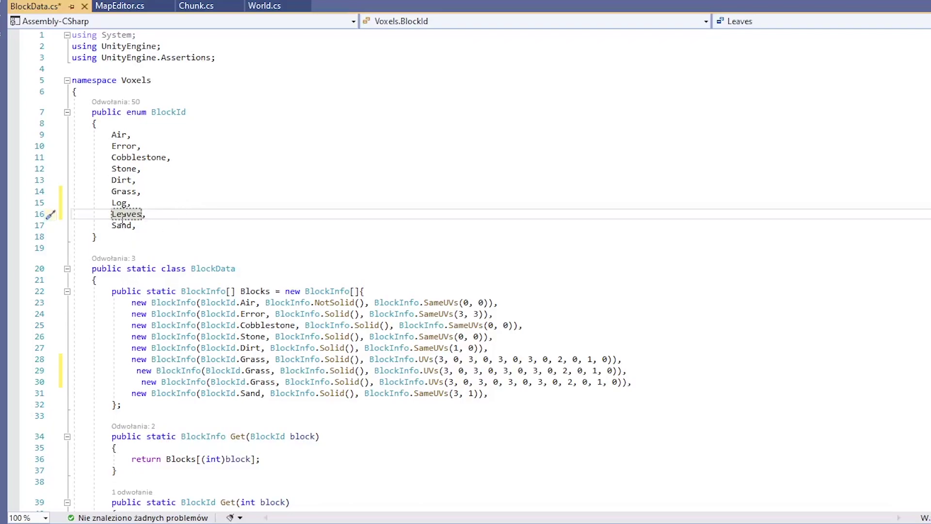
- Rename the duplicated block entries to Log and Leaves and save BlockData.cs
{"action": "double_click", "coordinate": [257, 373]}
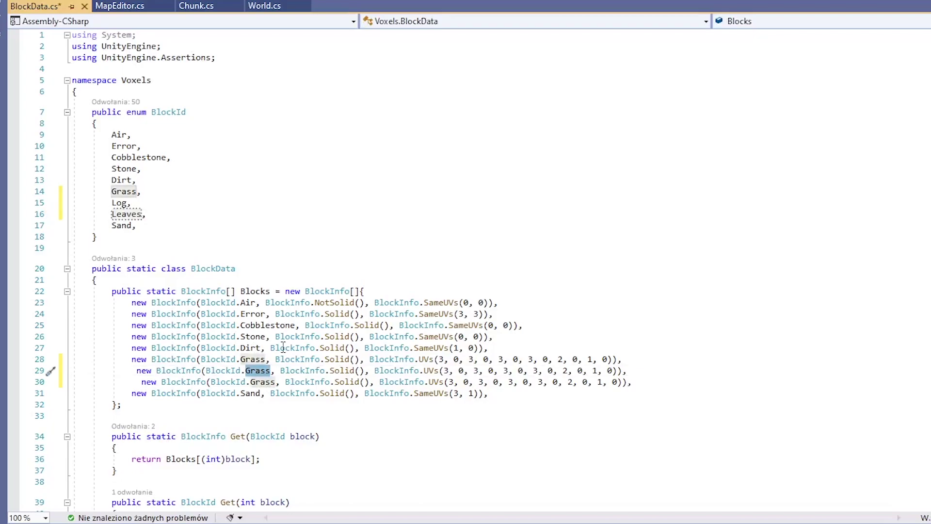
{"action": "type", "text": "Log"}
{"action": "key", "text": "Down"}
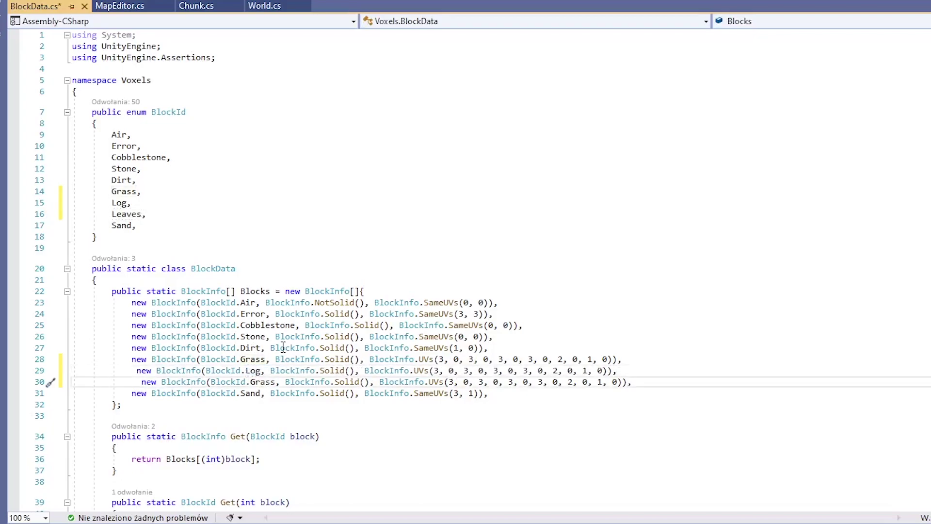
{"action": "double_click", "coordinate": [263, 383]}
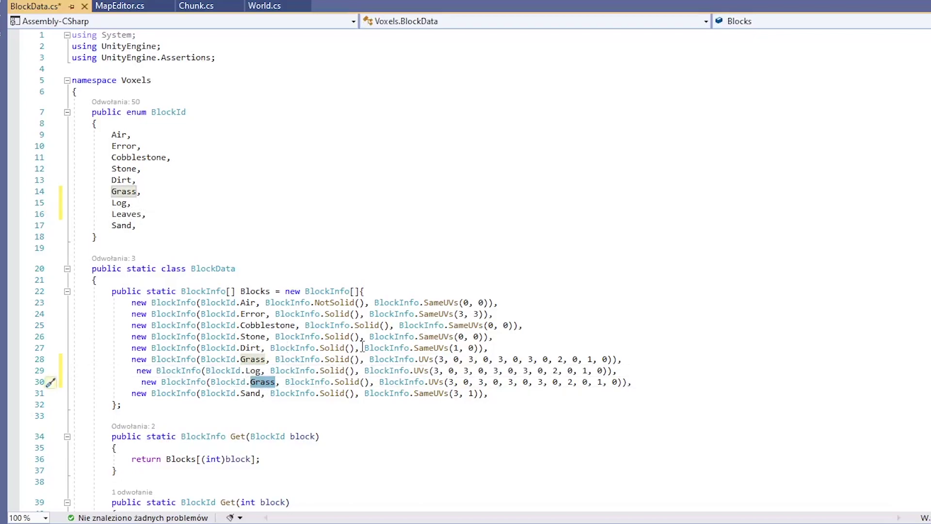
{"action": "type", "text": "Le"}
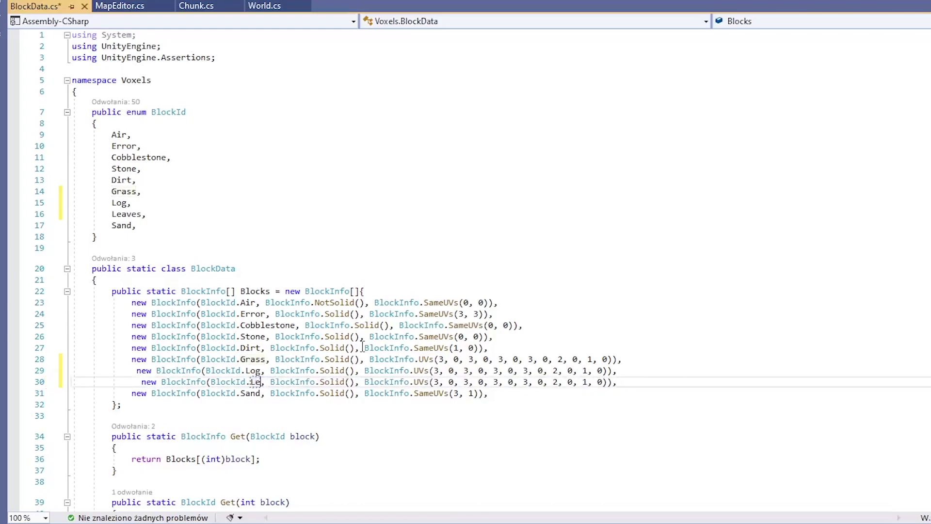
{"action": "type", "text": "aves"}
{"action": "key", "text": "ctrl+s"}
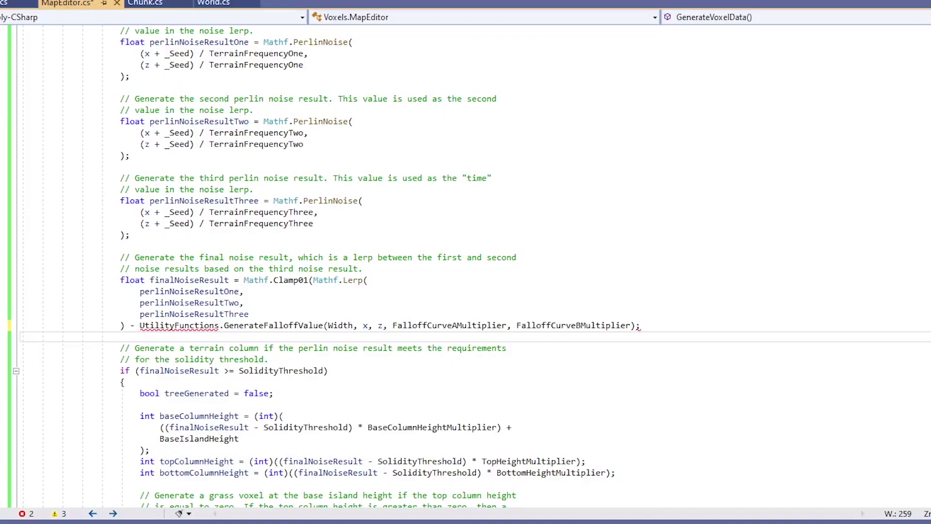
- Comment out the UtilityFunctions.GenerateFalloffValue call in MapEditor.cs
{"action": "left_click_drag", "start_coordinate": [204, 363], "coordinate": [120, 256]}
{"action": "left_click", "coordinate": [139, 325]}
{"action": "type", "text": "//"}
{"action": "left_click", "coordinate": [125, 325]}
{"action": "type", "text": ";"}
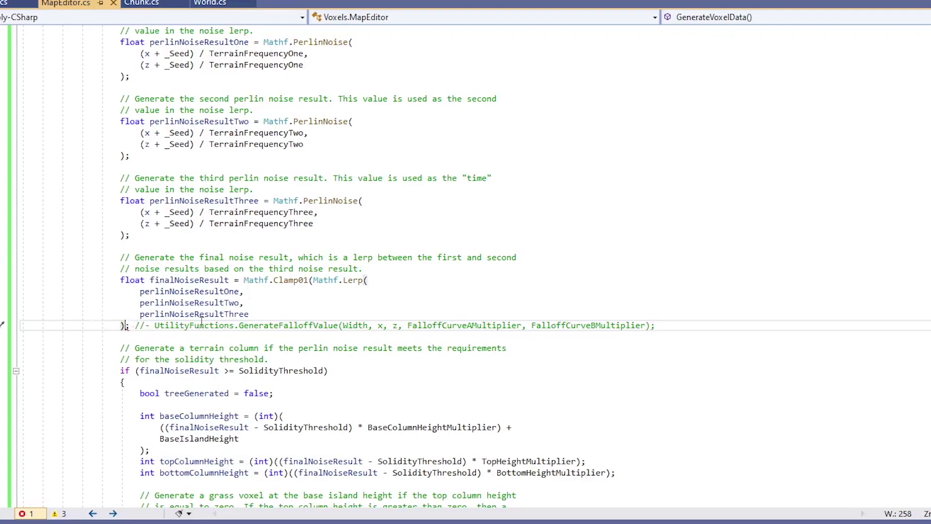
{"action": "type", "text": ")"}
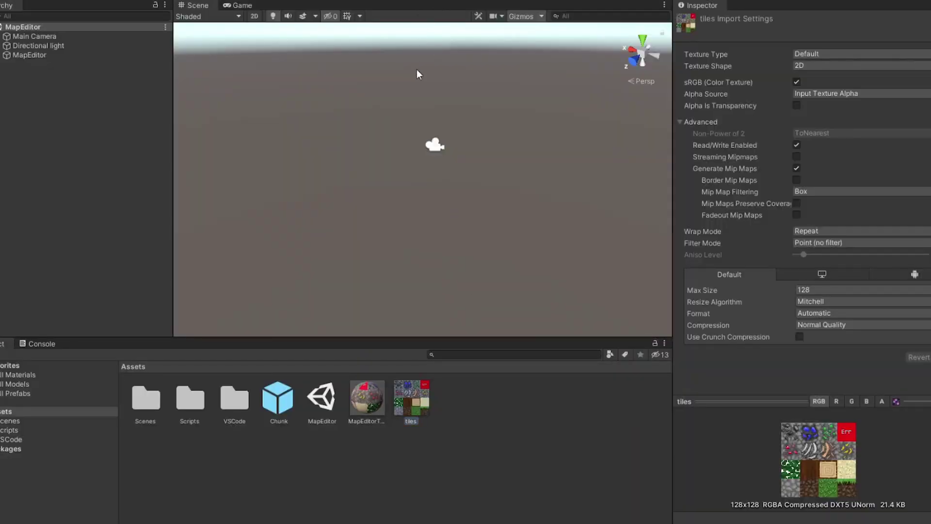
- Play the game and fly the Scene camera to the generated island's log-and-leaf trees
{"action": "key", "text": "ctrl+p"}
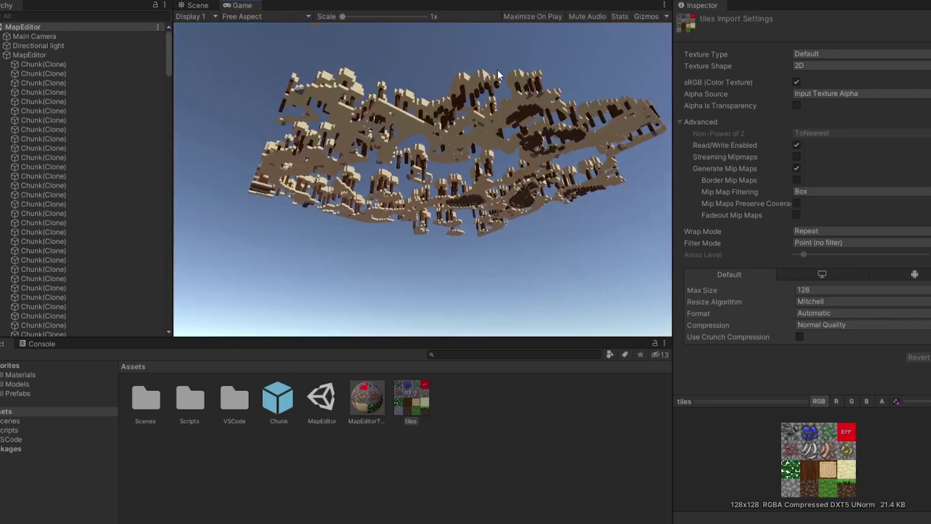
{"action": "key", "text": "ctrl+1"}
{"action": "mouse_move", "coordinate": [606, 85]}
{"action": "right_mouse_down"}
{"action": "mouse_move", "coordinate": [597, 329]}
{"action": "mouse_move", "coordinate": [433, 209]}
{"action": "mouse_move", "coordinate": [453, 248]}
{"action": "right_mouse_up"}
{"action": "left_click", "coordinate": [413, 251]}
{"action": "left_click", "coordinate": [242, 5]}
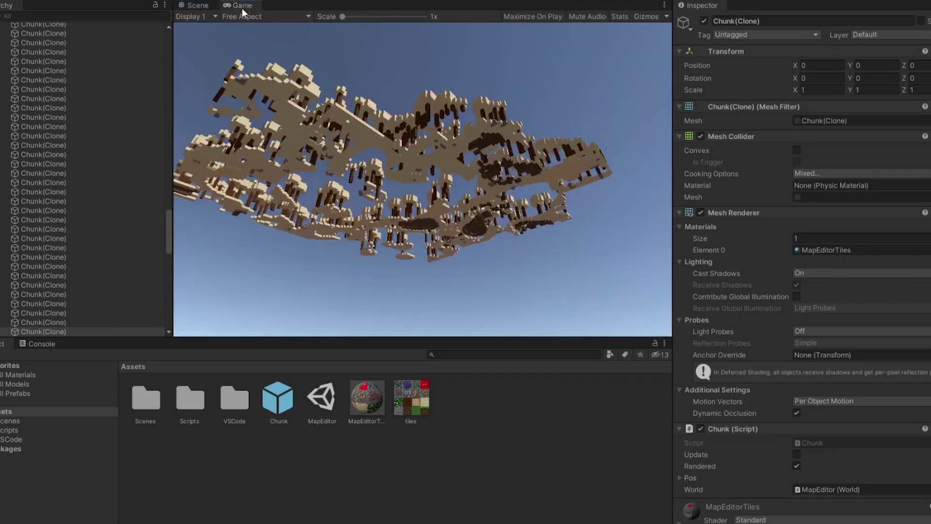
{"action": "left_click", "coordinate": [198, 5]}
{"action": "left_click", "coordinate": [413, 121]}
{"action": "mouse_move", "coordinate": [412, 121]}
{"action": "right_mouse_down"}
{"action": "mouse_move", "coordinate": [629, 131]}
{"action": "mouse_move", "coordinate": [618, 299]}
{"action": "mouse_move", "coordinate": [445, 148]}
{"action": "right_mouse_up"}
- Give MapEditor Terrain Frequency Three 30, Top Height 25 and Bottom Height 100, test-play, and disable caves
{"action": "key", "text": "ctrl+p"}
{"action": "left_click", "coordinate": [30, 55]}
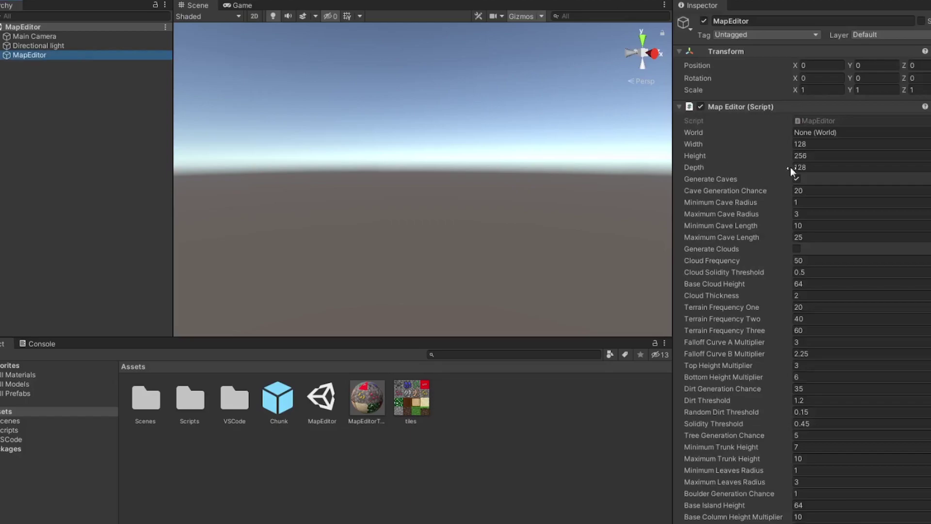
{"action": "scroll", "coordinate": [825, 351], "scroll_direction": "down", "scroll_amount": 3}
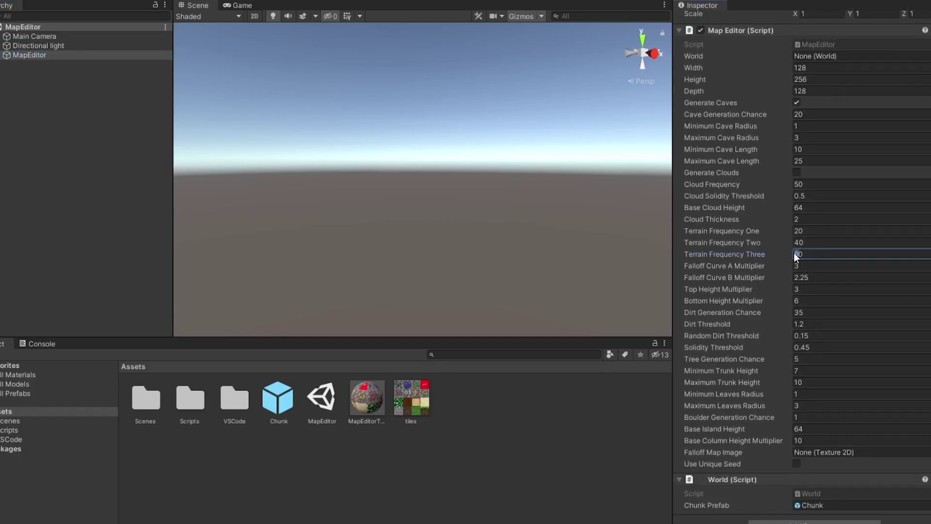
{"action": "type", "text": "30"}
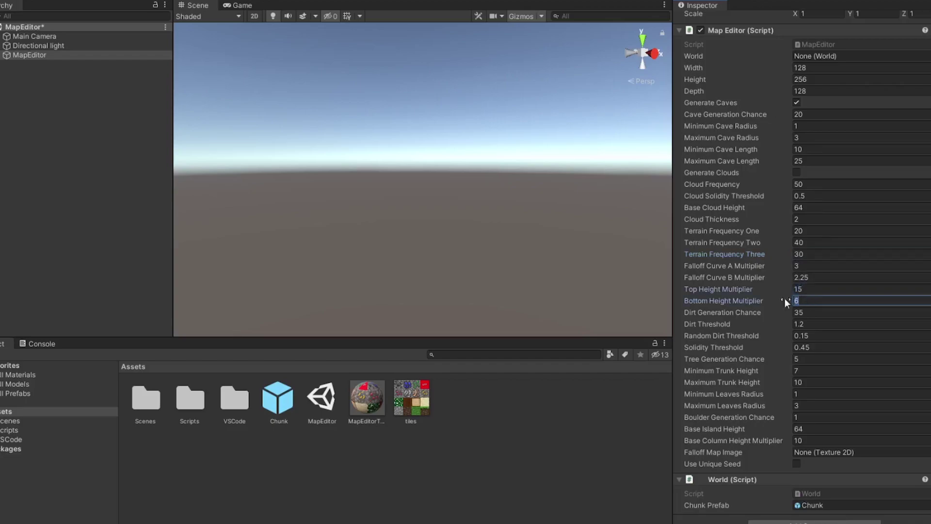
{"action": "type", "text": "00"}
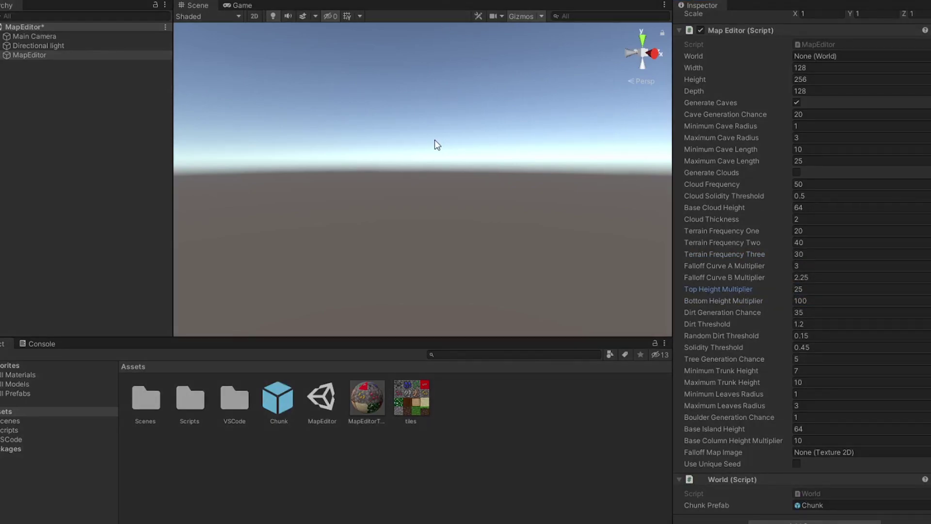
{"action": "key", "text": "ctrl+p"}
{"action": "mouse_move", "coordinate": [401, 167]}
{"action": "right_mouse_down"}
{"action": "mouse_move", "coordinate": [627, 249]}
{"action": "mouse_move", "coordinate": [438, 215]}
{"action": "mouse_move", "coordinate": [276, 223]}
{"action": "mouse_move", "coordinate": [713, 240]}
{"action": "mouse_move", "coordinate": [431, 4]}
{"action": "right_mouse_up"}
{"action": "left_click", "coordinate": [431, 3]}
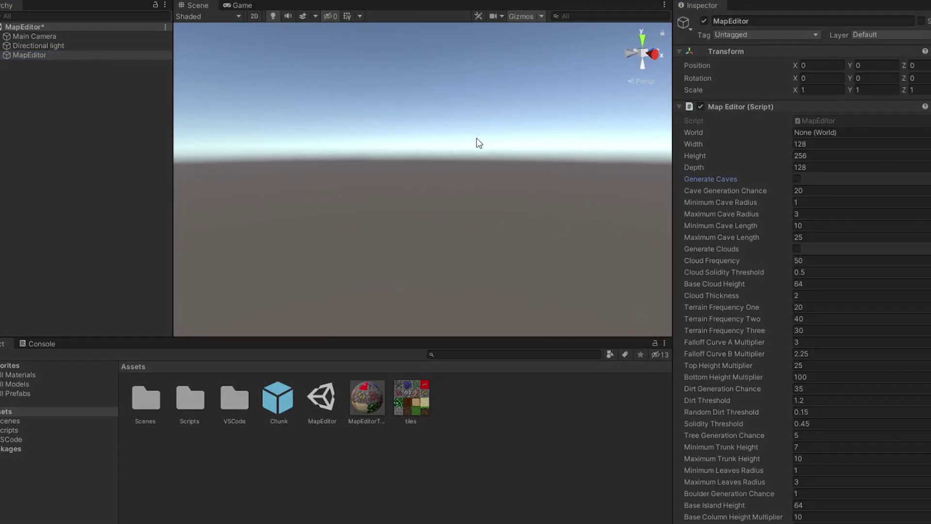
{"action": "key", "text": "ctrl+p"}
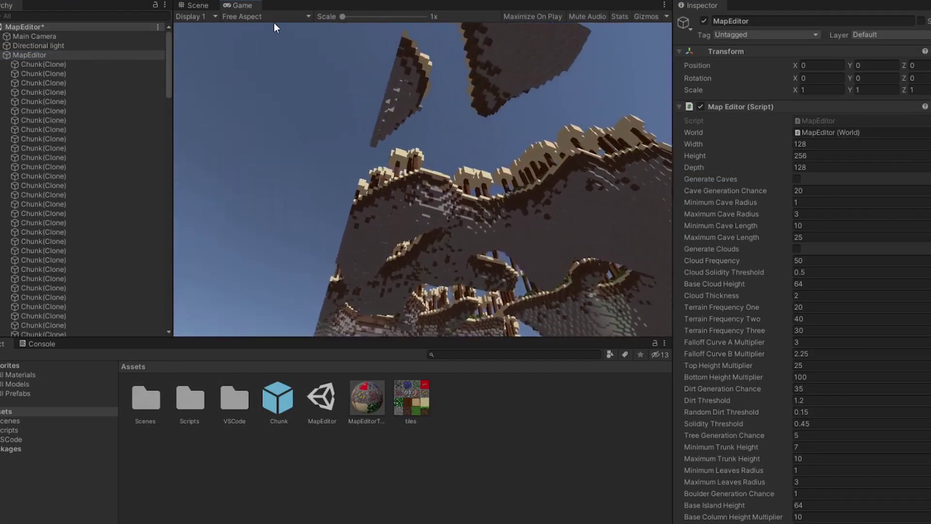
{"action": "key", "text": "ctrl+1"}
{"action": "mouse_move", "coordinate": [327, 228]}
{"action": "right_mouse_down"}
{"action": "mouse_move", "coordinate": [638, 239]}
{"action": "mouse_move", "coordinate": [515, 202]}
{"action": "mouse_move", "coordinate": [218, 318]}
{"action": "mouse_move", "coordinate": [36, 281]}
{"action": "mouse_move", "coordinate": [141, 262]}
{"action": "mouse_move", "coordinate": [195, 230]}
{"action": "mouse_move", "coordinate": [258, 125]}
{"action": "mouse_move", "coordinate": [340, 68]}
{"action": "mouse_move", "coordinate": [132, 226]}
{"action": "mouse_move", "coordinate": [252, 224]}
{"action": "mouse_move", "coordinate": [351, 236]}
{"action": "mouse_move", "coordinate": [388, 219]}
{"action": "mouse_move", "coordinate": [531, 255]}
{"action": "right_mouse_up"}
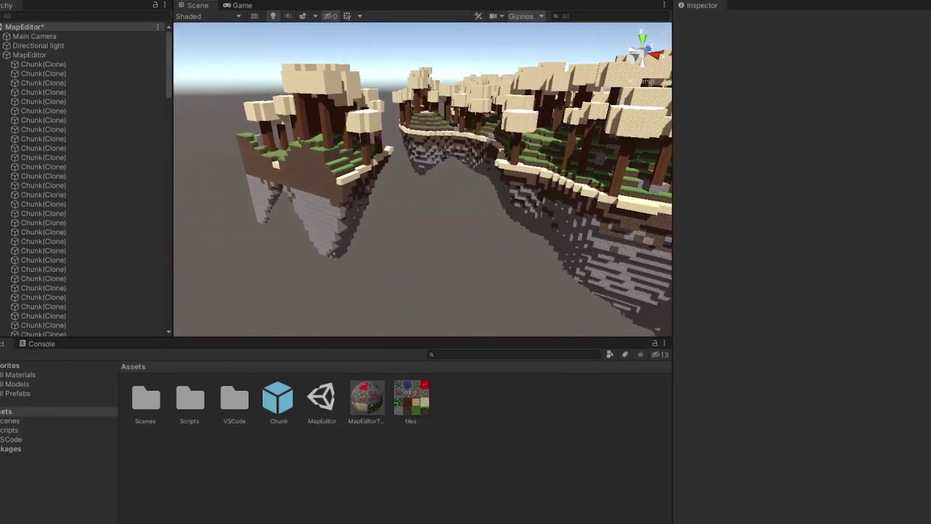
{"action": "right_click_drag", "start_coordinate": [523, 246], "coordinate": [439, 42]}
{"action": "key", "text": "ctrl+p"}
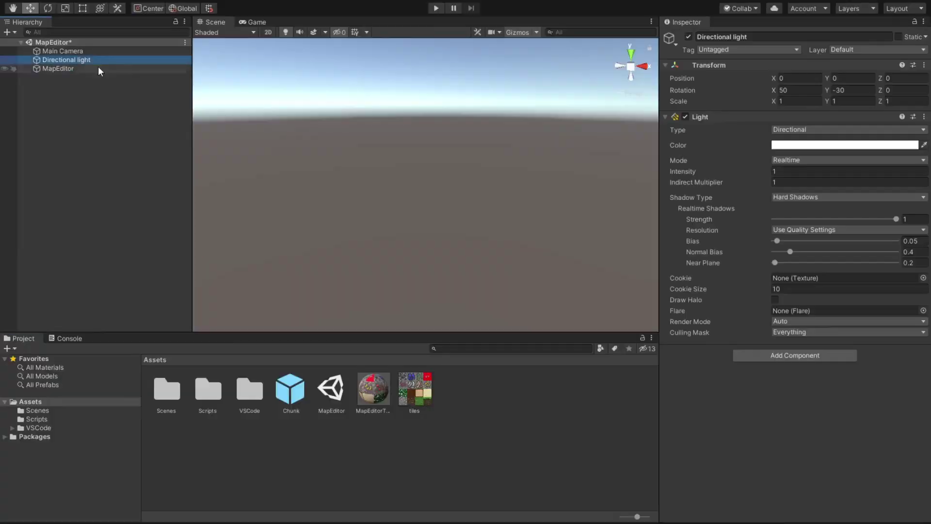
- Play-test the island, then set the MapEditorTiles material's Rendering Mode to Cutout
{"action": "left_click", "coordinate": [99, 67]}
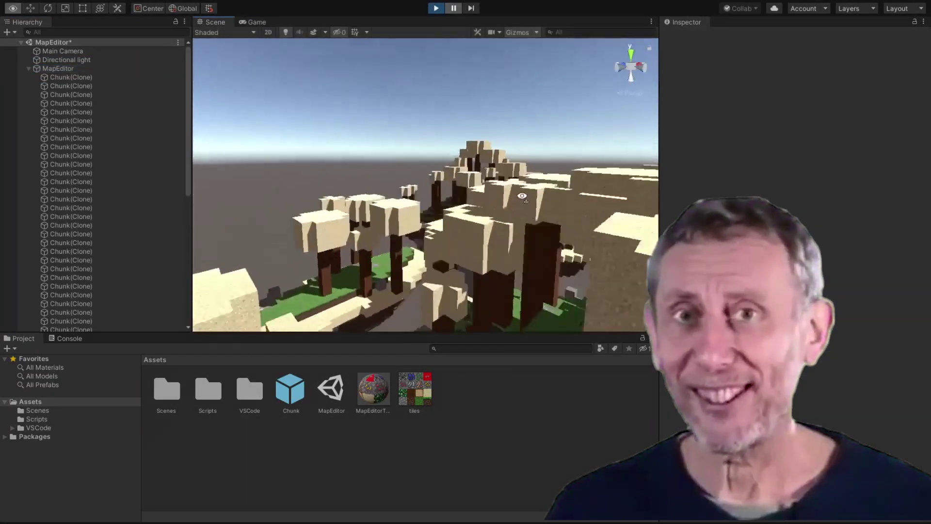
{"action": "right_click_drag", "start_coordinate": [487, 192], "coordinate": [448, 139]}
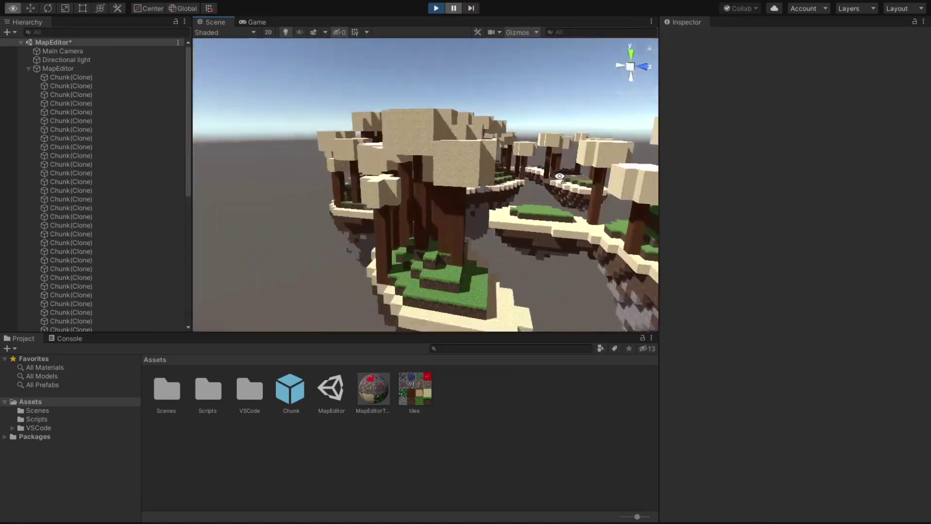
{"action": "key", "text": "ctrl+p"}
{"action": "left_click", "coordinate": [415, 391]}
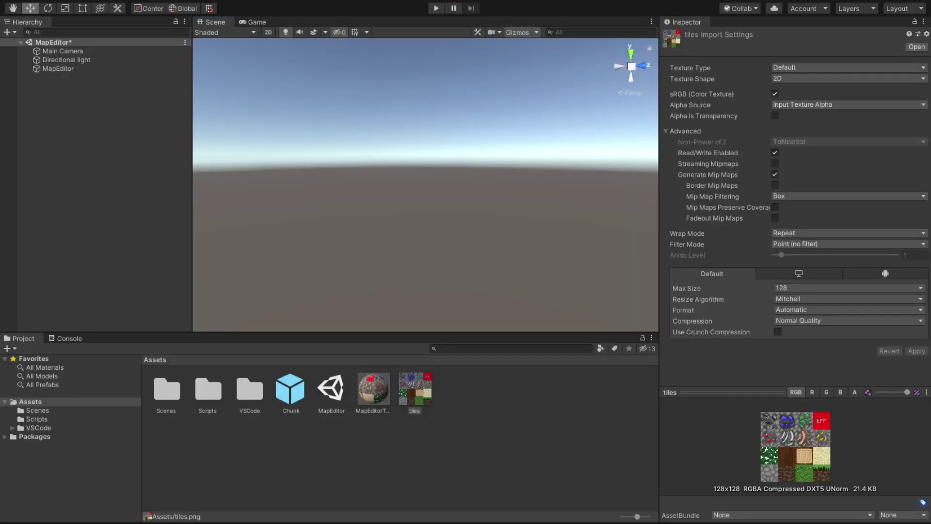
{"action": "key", "text": "ctrl+p"}
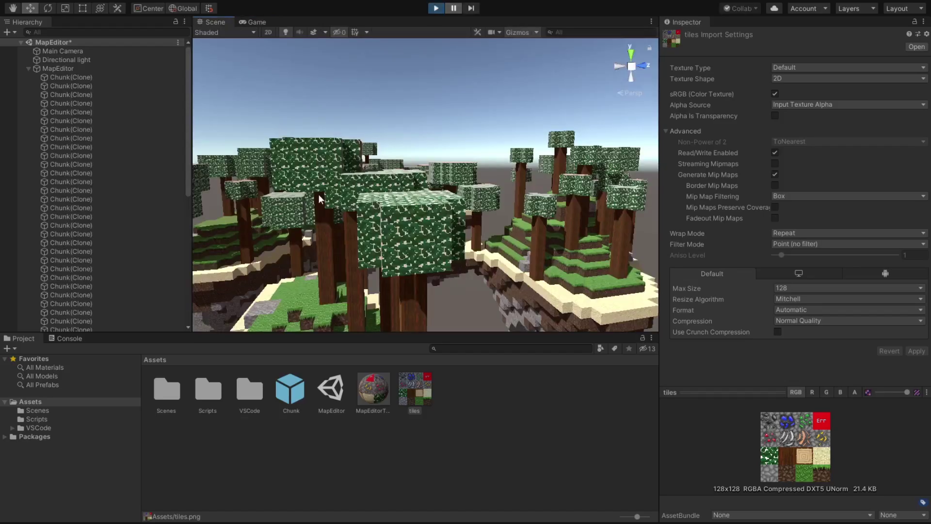
{"action": "left_click", "coordinate": [373, 391]}
{"action": "left_click", "coordinate": [826, 66]}
{"action": "left_click", "coordinate": [812, 87]}
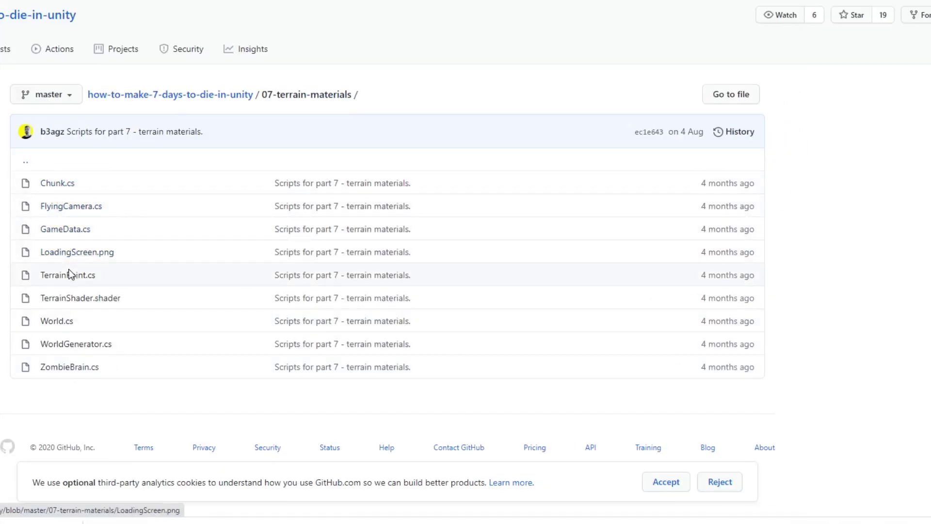
- Open 07-terrain-materials/TerrainShader.shader on GitHub and select its code for copying
{"action": "left_click", "coordinate": [79, 298]}
{"action": "left_click_drag", "start_coordinate": [923, 101], "coordinate": [923, 400]}
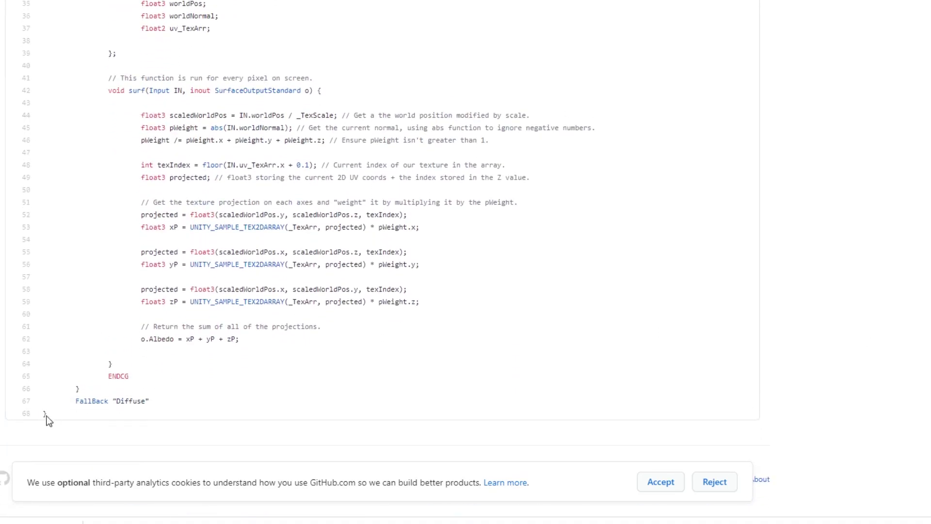
{"action": "mouse_move", "coordinate": [53, 414]}
{"action": "left_mouse_down"}
{"action": "mouse_move", "coordinate": [70, 240]}
{"action": "mouse_move", "coordinate": [106, 450]}
{"action": "mouse_move", "coordinate": [54, 351]}
{"action": "left_mouse_up"}
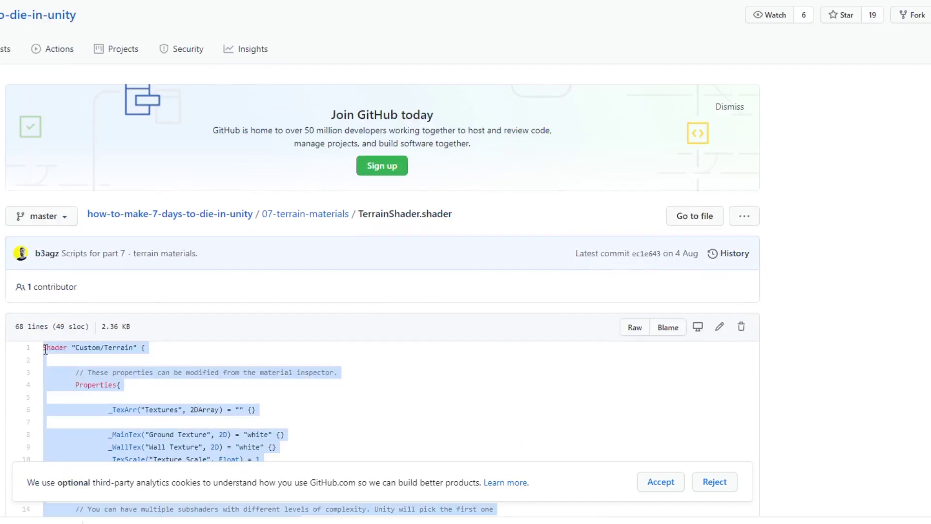
{"action": "scroll", "coordinate": [44, 349], "scroll_direction": "down", "scroll_amount": 2}
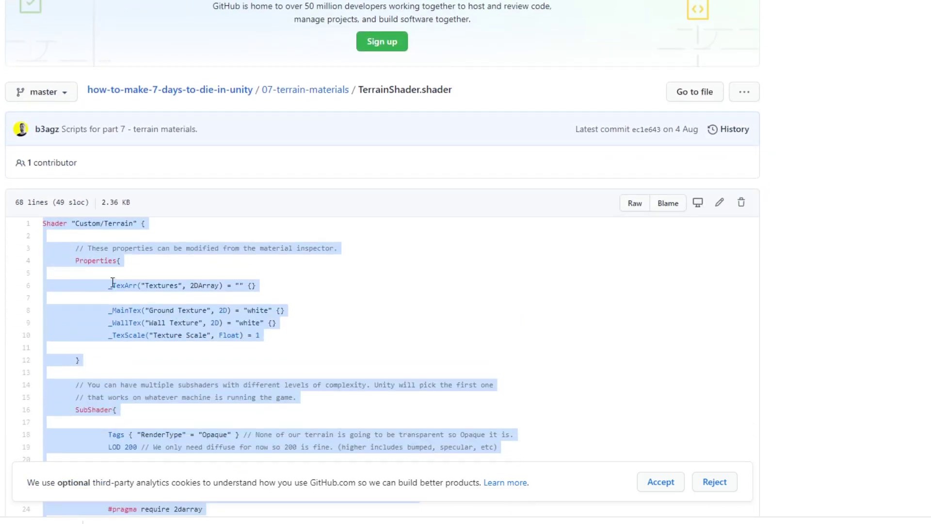
{"action": "scroll", "coordinate": [116, 284], "scroll_direction": "down", "scroll_amount": 3}
{"action": "scroll", "coordinate": [181, 292], "scroll_direction": "down", "scroll_amount": 3}
{"action": "scroll", "coordinate": [194, 101], "scroll_direction": "up", "scroll_amount": 1}
{"action": "scroll", "coordinate": [194, 109], "scroll_direction": "up", "scroll_amount": 1}
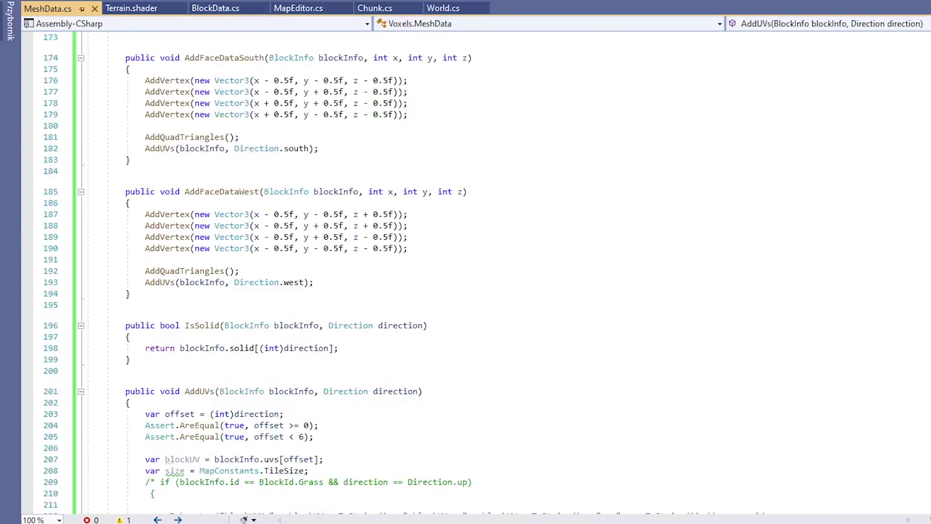
- Add the [System.Serializable] attribute to BlockTextureData in World
{"action": "left_click", "coordinate": [299, 9]}
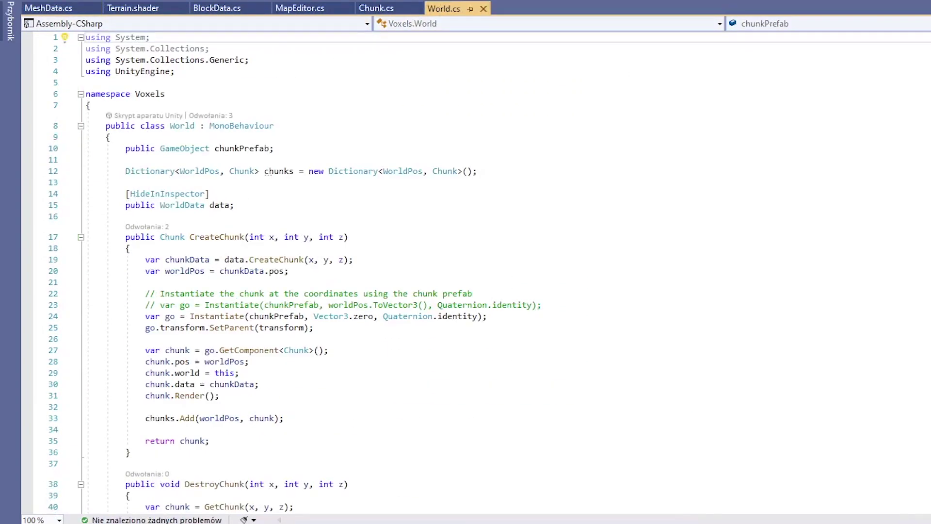
{"action": "scroll", "coordinate": [332, 278], "scroll_direction": "down", "scroll_amount": 20}
{"action": "scroll", "coordinate": [332, 278], "scroll_direction": "up", "scroll_amount": 7}
{"action": "left_click", "coordinate": [333, 280]}
{"action": "key", "text": "Return"}
{"action": "type", "text": "]"}
{"action": "key", "text": "Return"}
{"action": "type", "text": "pbu"}
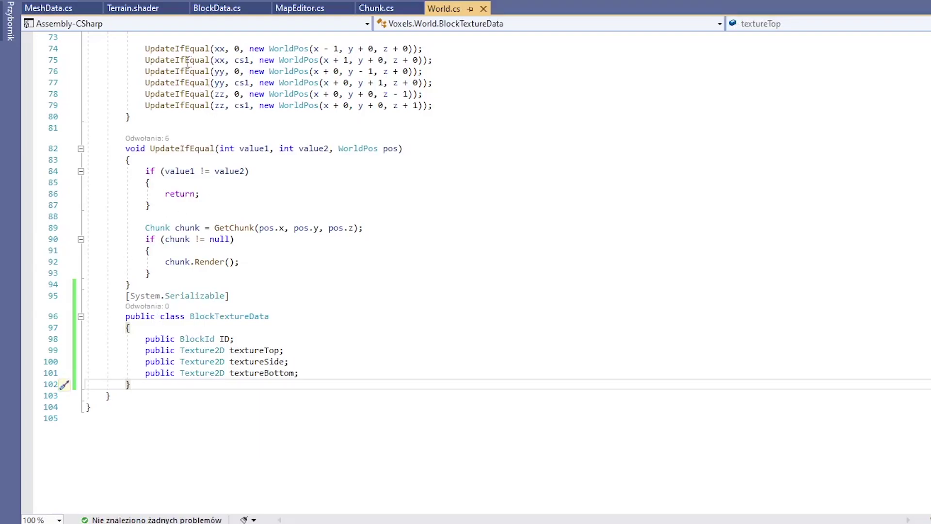
- Delete the two unused sampler2D declarations in Terrain.shader
{"action": "key", "text": "ctrl+alt+Page_Down"}
{"action": "key", "text": "ctrl+alt+Page_Down"}
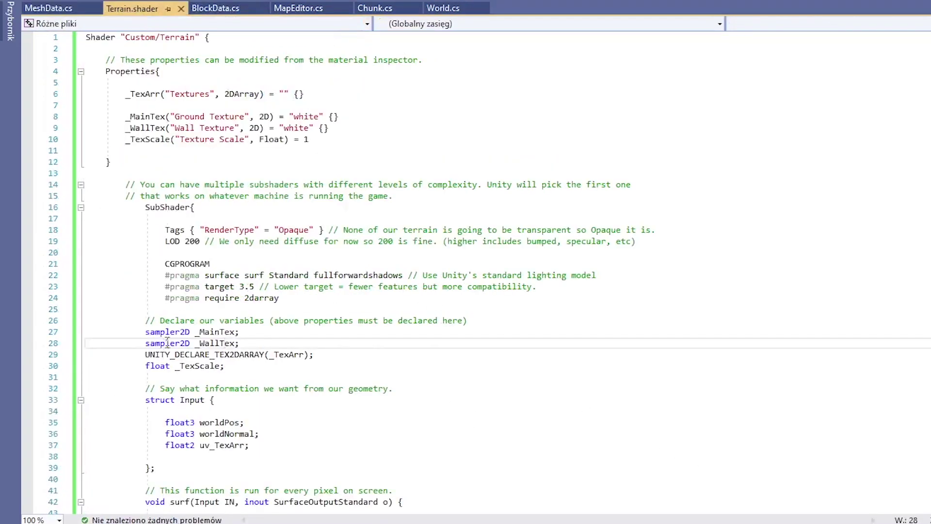
{"action": "key", "text": "shift+Up"}
{"action": "key", "text": "shift+Home"}
{"action": "key", "text": "Delete"}
{"action": "scroll", "coordinate": [169, 336], "scroll_direction": "down", "scroll_amount": 4}
{"action": "key", "text": "ctrl+alt+Page_Down"}
{"action": "key", "text": "ctrl+alt+Page_Down"}
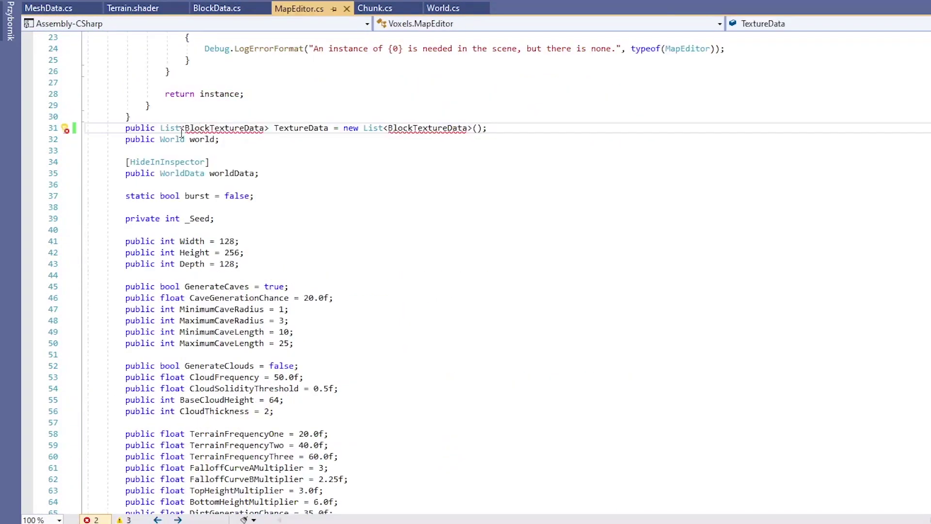
- Move the BlockTextureData class outside the World class
{"action": "left_click", "coordinate": [443, 8]}
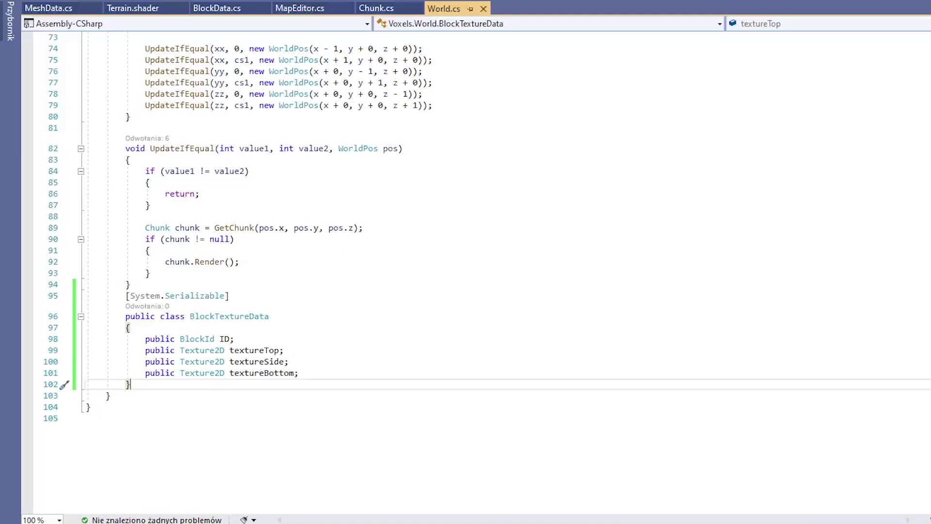
{"action": "left_click_drag", "start_coordinate": [131, 384], "coordinate": [114, 298]}
{"action": "key", "text": "ctrl+x"}
{"action": "left_click", "coordinate": [147, 308]}
{"action": "key", "text": "Return"}
{"action": "key", "text": "ctrl+v"}
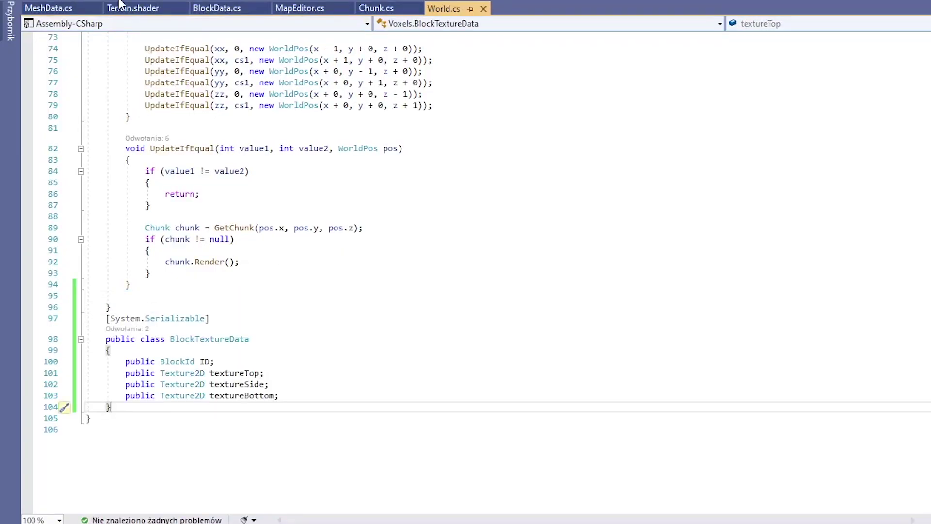
- Paste the texture-array-building Awake method at the top of World
{"action": "key", "text": "ctrl+alt+Page_Up"}
{"action": "key", "text": "ctrl+alt+Page_Up"}
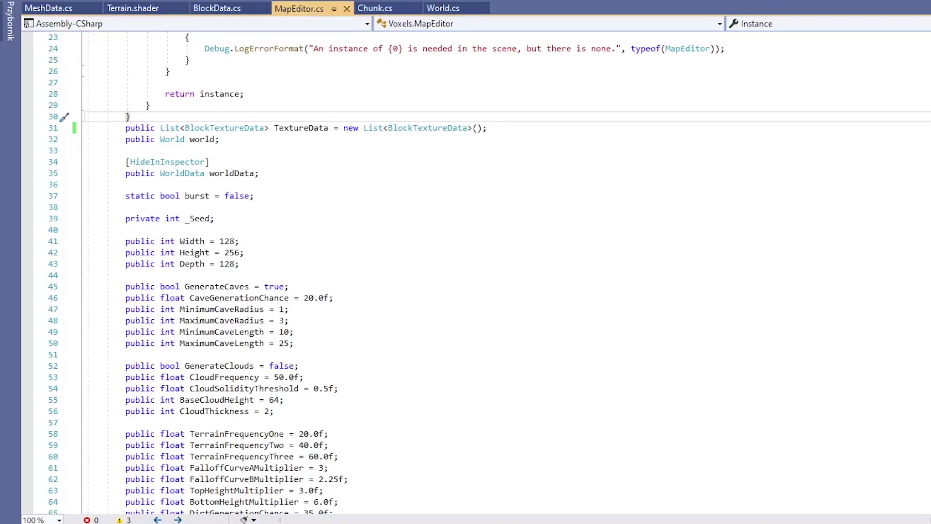
{"action": "key", "text": "ctrl+alt+Page_Down"}
{"action": "key", "text": "ctrl+alt+Page_Down"}
{"action": "key", "text": "ctrl+minus"}
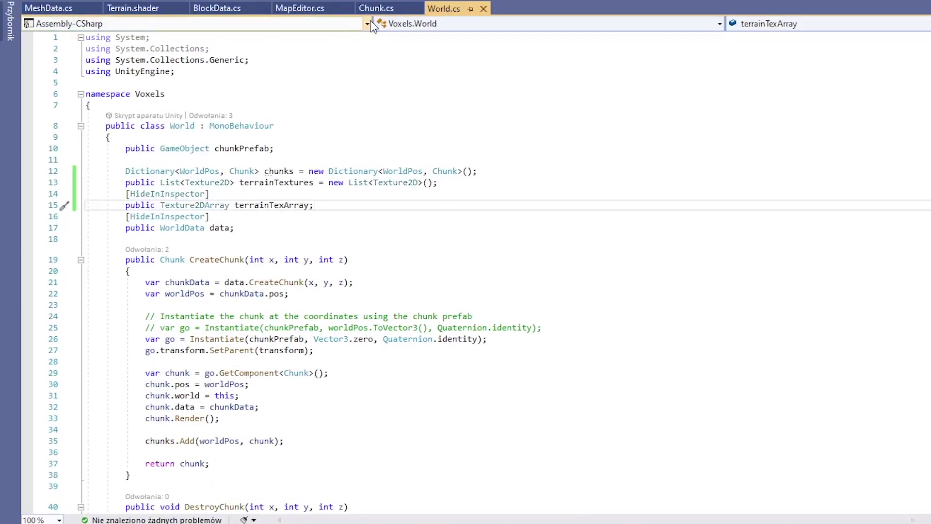
{"action": "key", "text": "ctrl+v"}
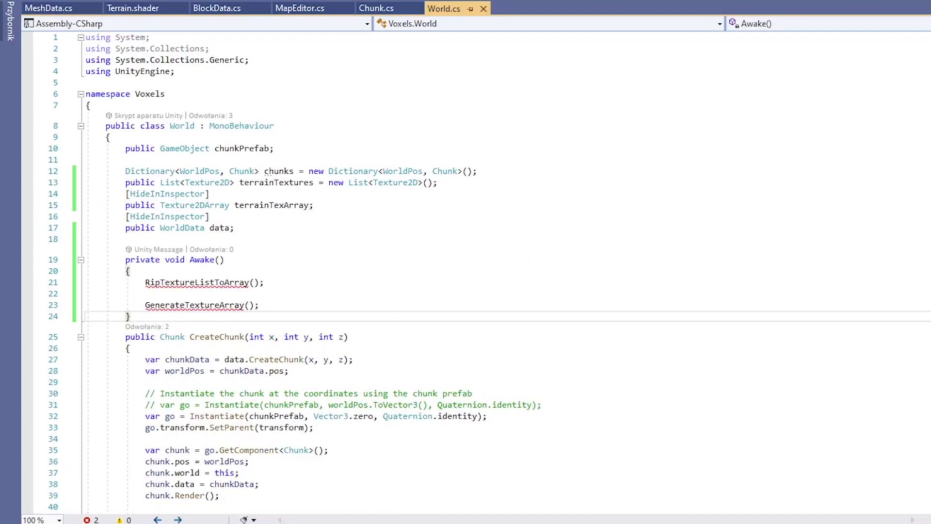
{"action": "scroll", "coordinate": [540, 287], "scroll_direction": "down", "scroll_amount": 20}
- Paste another method into World, then fill the Photoshop canvas with brown
{"action": "key", "text": "ctrl+v"}
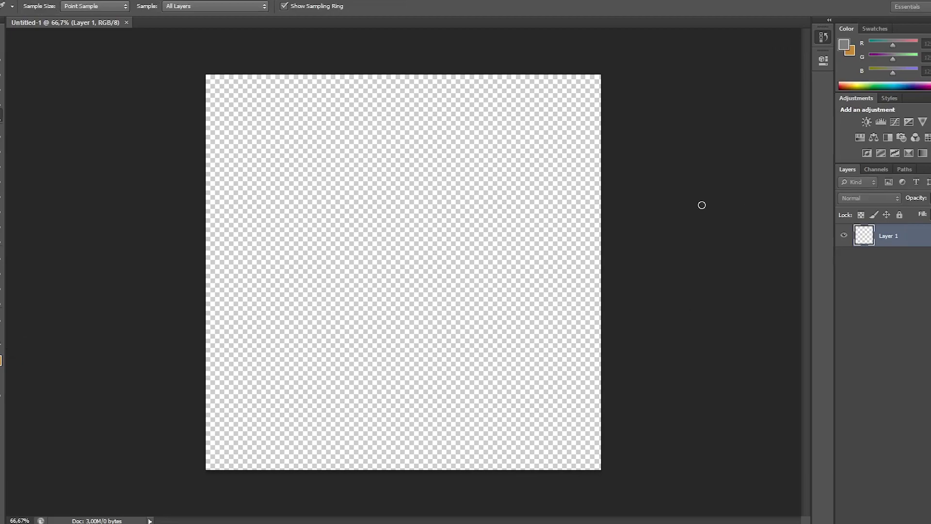
{"action": "key", "text": "x"}
{"action": "key", "text": "m"}
{"action": "key", "text": "alt+BackSpace"}
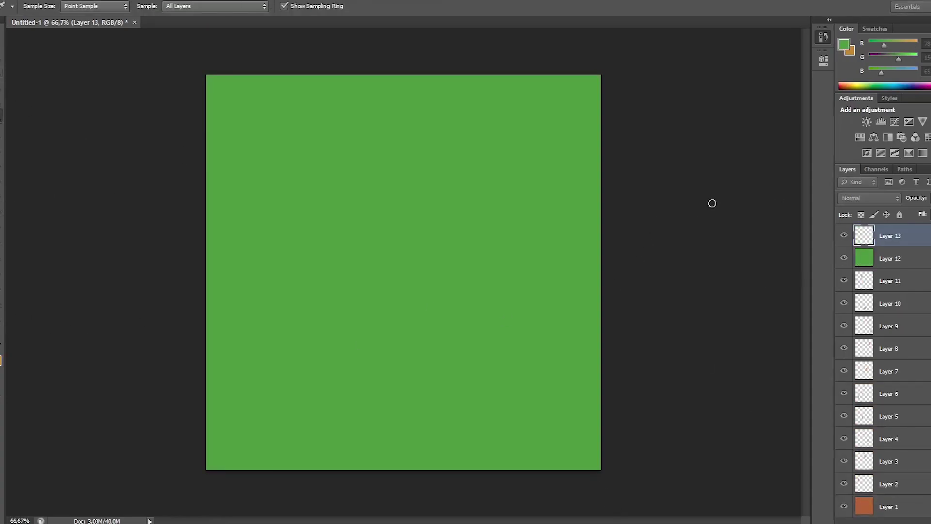
- Duplicate the grey bar onto a new layer and rotate it about 90°
{"action": "key", "text": "ctrl+j"}
{"action": "key", "text": "ctrl+t"}
{"action": "left_click_drag", "start_coordinate": [208, 175], "coordinate": [335, 158]}
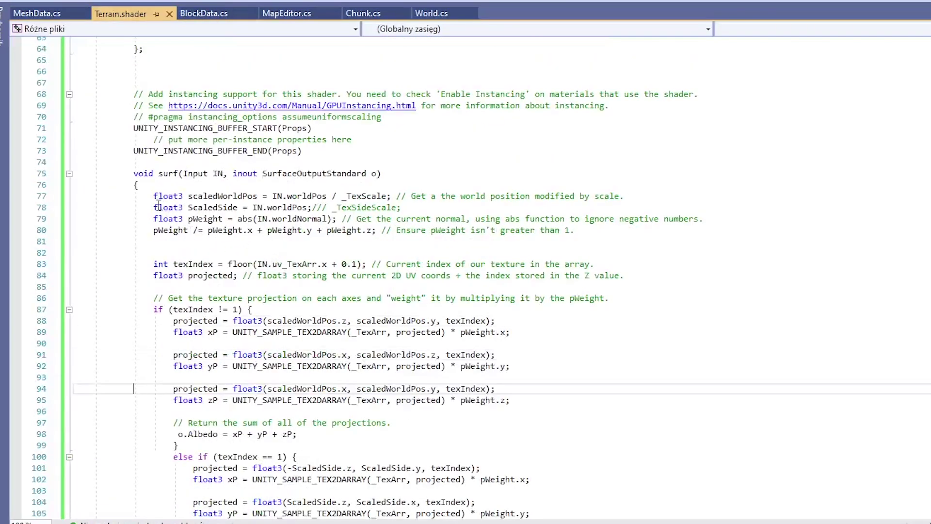
{"action": "left_click_drag", "start_coordinate": [155, 204], "coordinate": [449, 208]}
{"action": "scroll", "coordinate": [449, 218], "scroll_direction": "down", "scroll_amount": 2}
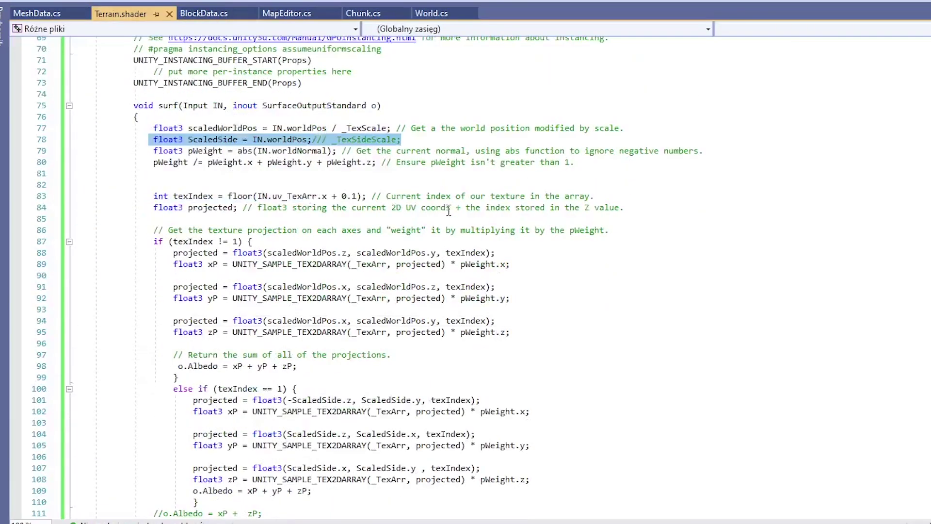
{"action": "scroll", "coordinate": [447, 237], "scroll_direction": "down", "scroll_amount": 1}
{"action": "scroll", "coordinate": [445, 237], "scroll_direction": "down", "scroll_amount": 1}
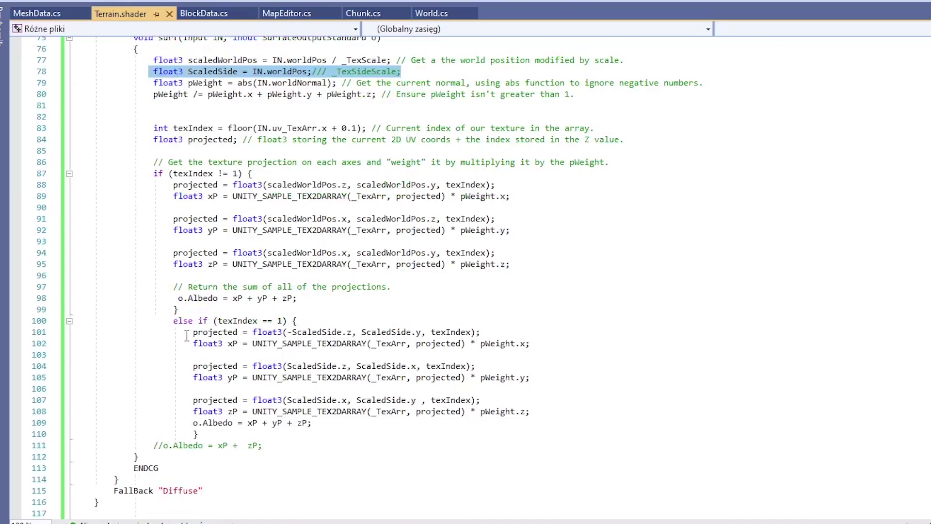
{"action": "left_click_drag", "start_coordinate": [186, 335], "coordinate": [266, 354]}
{"action": "left_click_drag", "start_coordinate": [198, 321], "coordinate": [249, 319]}
{"action": "left_click_drag", "start_coordinate": [188, 331], "coordinate": [566, 409]}
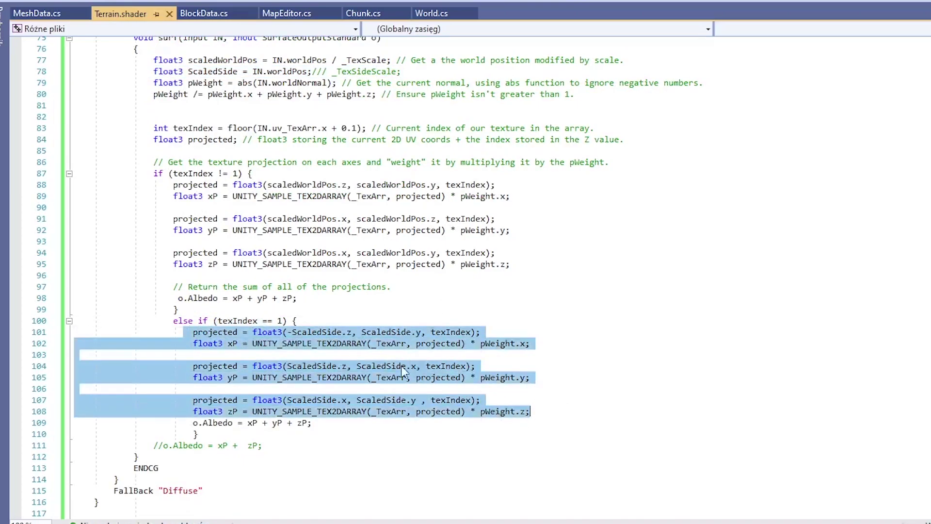
{"action": "left_click", "coordinate": [384, 354]}
{"action": "scroll", "coordinate": [324, 322], "scroll_direction": "up", "scroll_amount": 2}
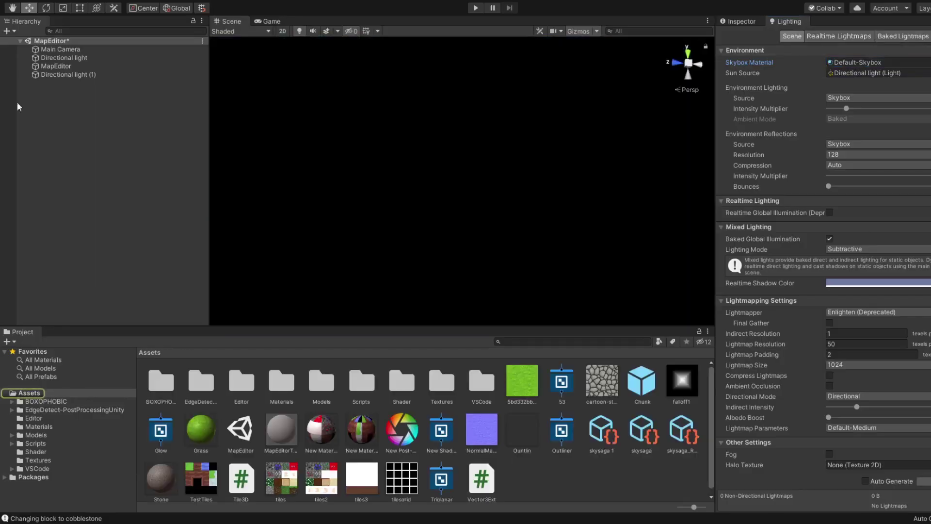
- Start the game and turn terrain blocks into dirt and grass
{"action": "right_click_drag", "start_coordinate": [588, 187], "coordinate": [367, 137]}
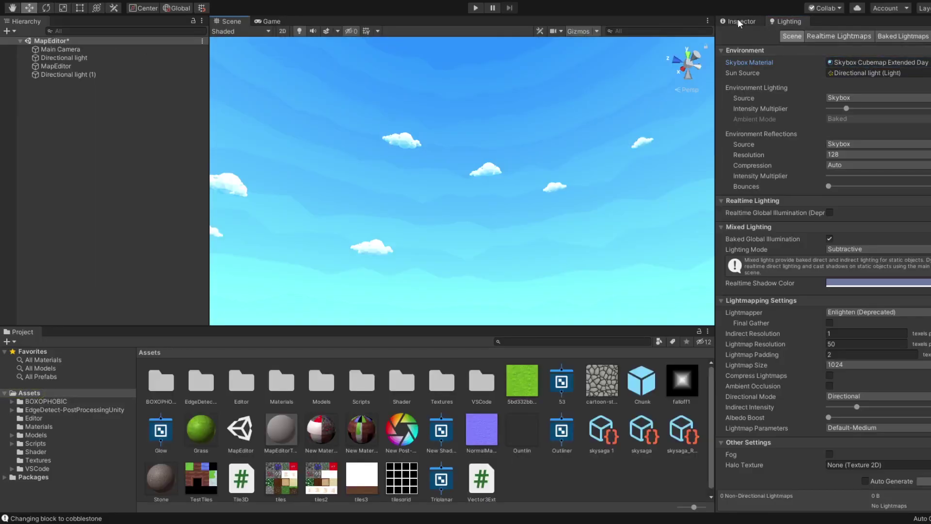
{"action": "left_click", "coordinate": [475, 7]}
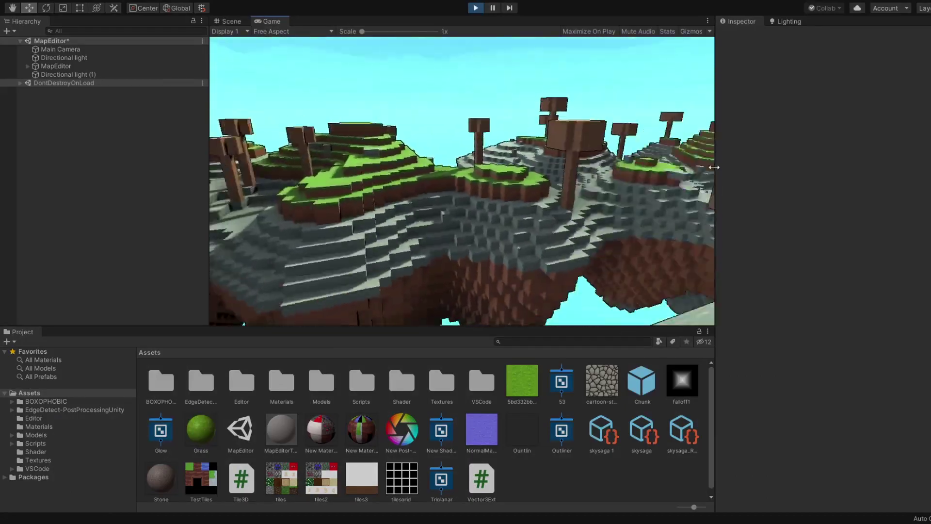
{"action": "right_click_drag", "start_coordinate": [714, 167], "coordinate": [504, 131]}
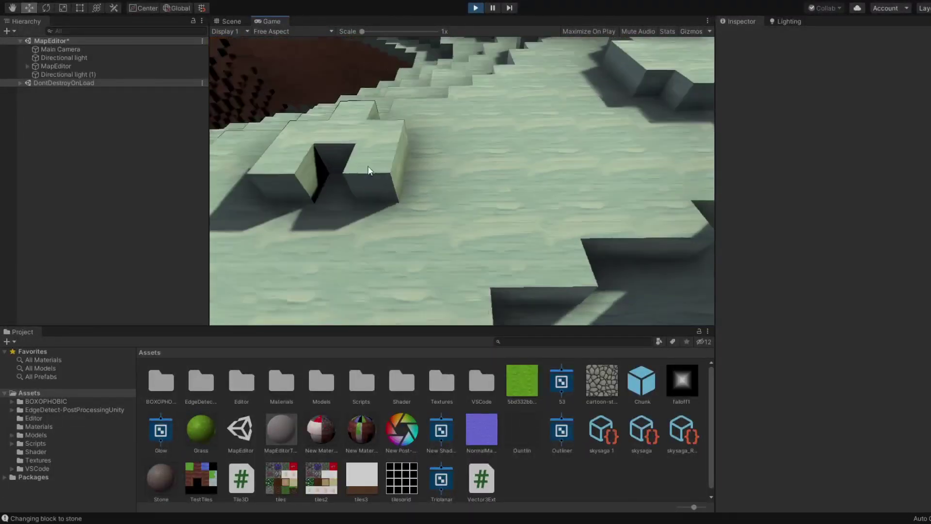
{"action": "left_click", "coordinate": [517, 222]}
{"action": "left_click", "coordinate": [320, 255]}
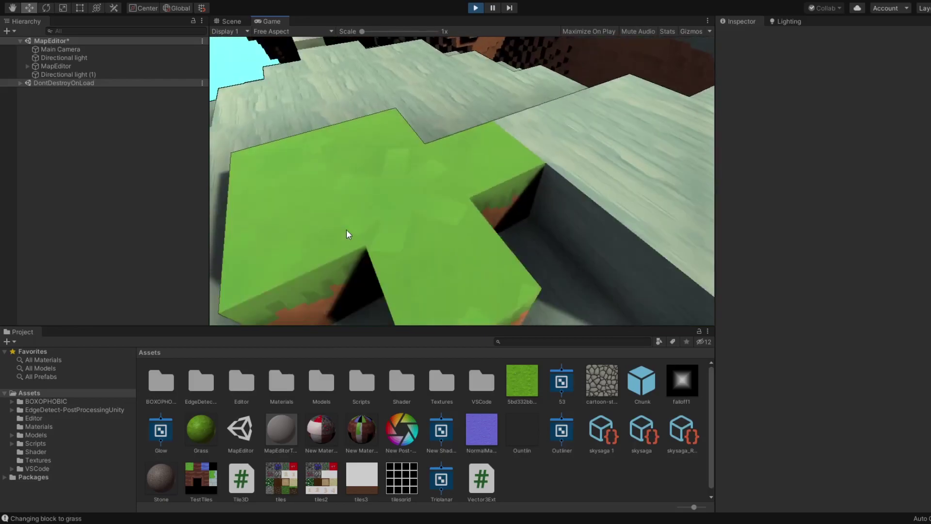
{"action": "left_click", "coordinate": [232, 22]}
- Select a Chunk(Clone), shift it along X to -1.9, and stop the game
{"action": "mouse_move", "coordinate": [350, 218]}
{"action": "right_mouse_down"}
{"action": "mouse_move", "coordinate": [364, 305]}
{"action": "mouse_move", "coordinate": [2, 16]}
{"action": "mouse_move", "coordinate": [838, 75]}
{"action": "right_mouse_up"}
{"action": "left_click", "coordinate": [365, 305]}
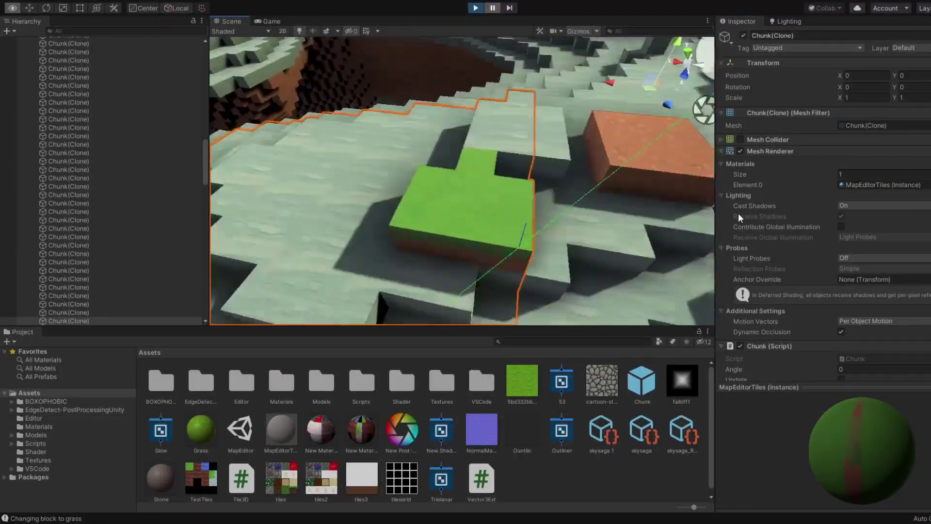
{"action": "key", "text": "x"}
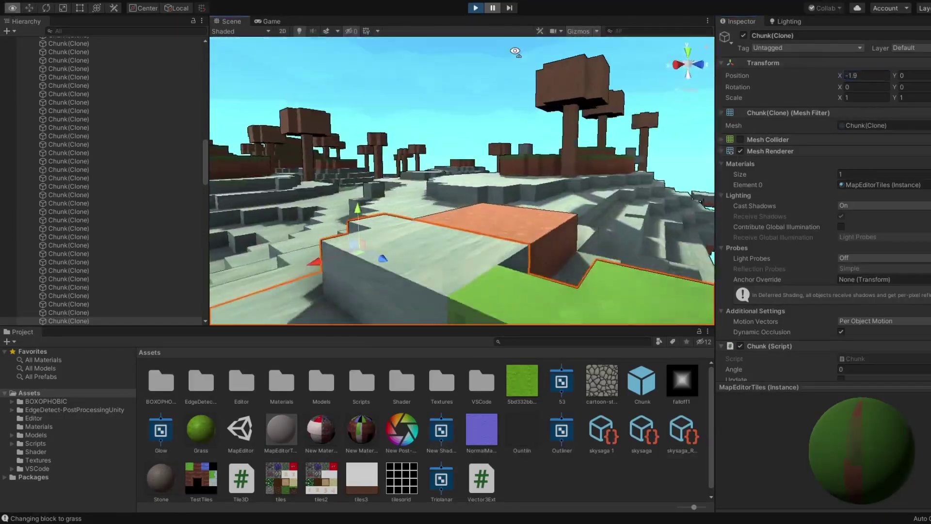
{"action": "mouse_move", "coordinate": [838, 75]}
{"action": "left_mouse_down"}
{"action": "mouse_move", "coordinate": [877, 54]}
{"action": "mouse_move", "coordinate": [790, 67]}
{"action": "left_mouse_up"}
{"action": "left_click", "coordinate": [475, 8]}
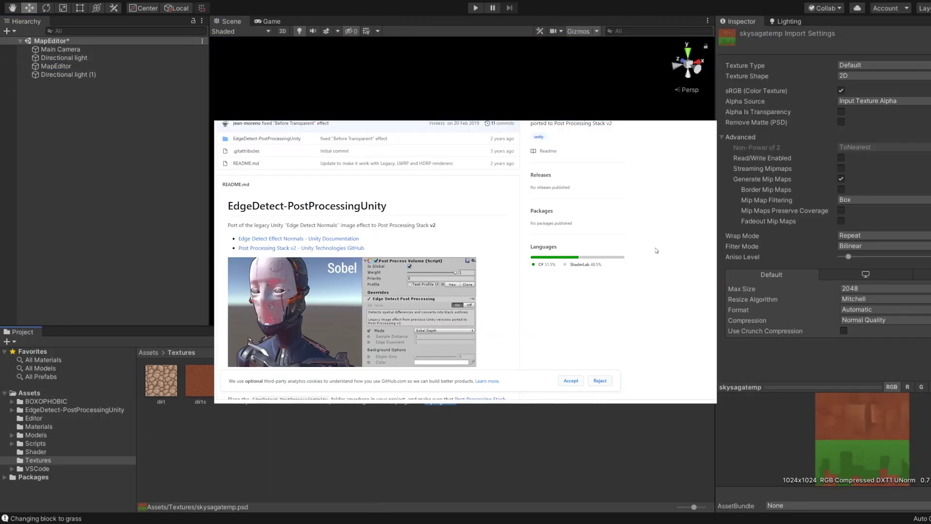
{"action": "scroll", "coordinate": [753, 436], "scroll_direction": "up", "scroll_amount": 3}
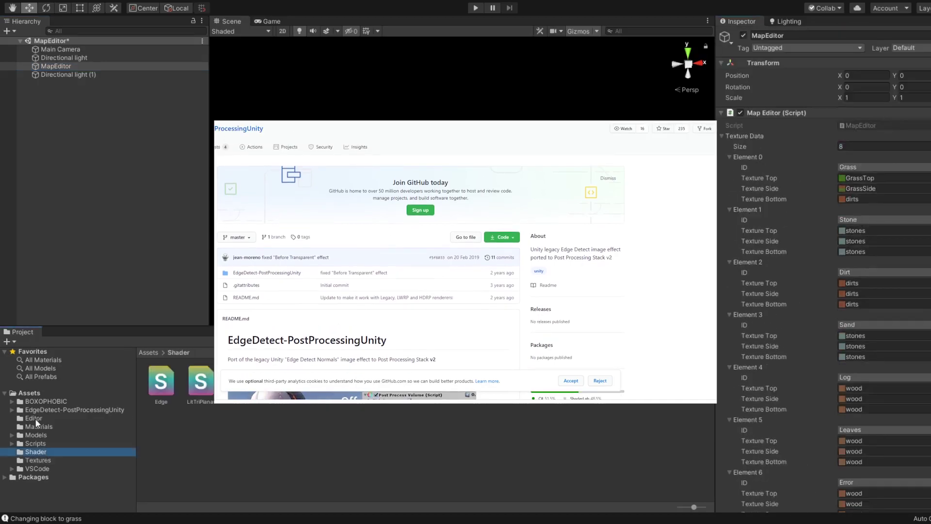
- Check the skysagatemp texture's import settings in Assets/Textures, then start the game
{"action": "left_click", "coordinate": [38, 460]}
{"action": "left_click", "coordinate": [367, 427]}
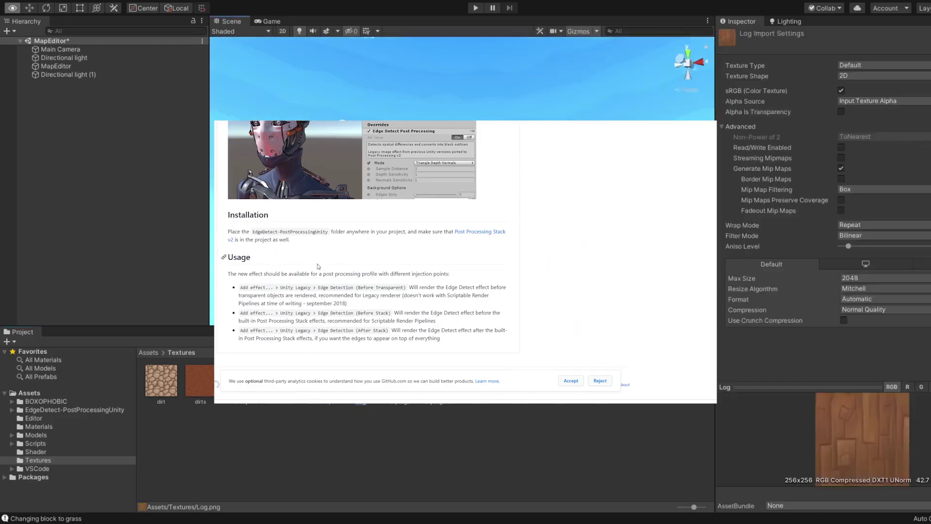
{"action": "key", "text": "ctrl+p"}
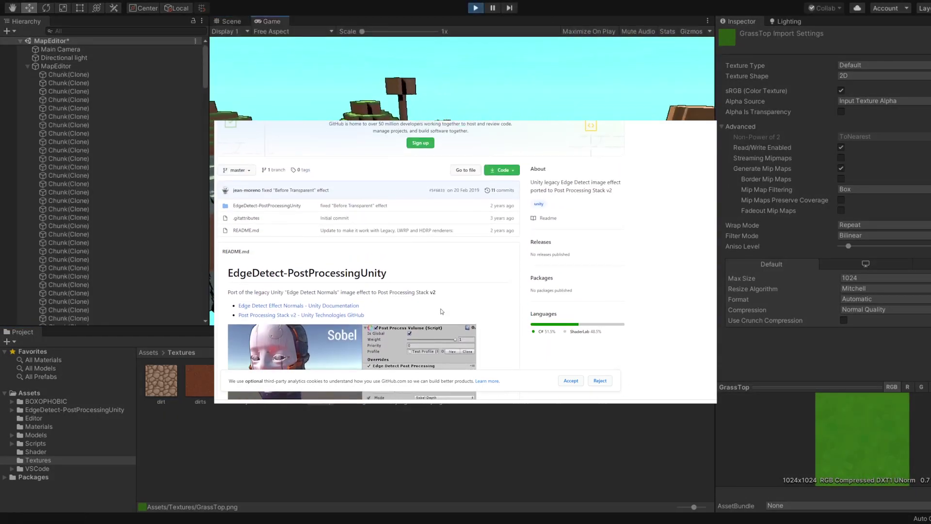
{"action": "scroll", "coordinate": [779, 343], "scroll_direction": "down", "scroll_amount": 10}
{"action": "scroll", "coordinate": [753, 443], "scroll_direction": "down", "scroll_amount": 3}
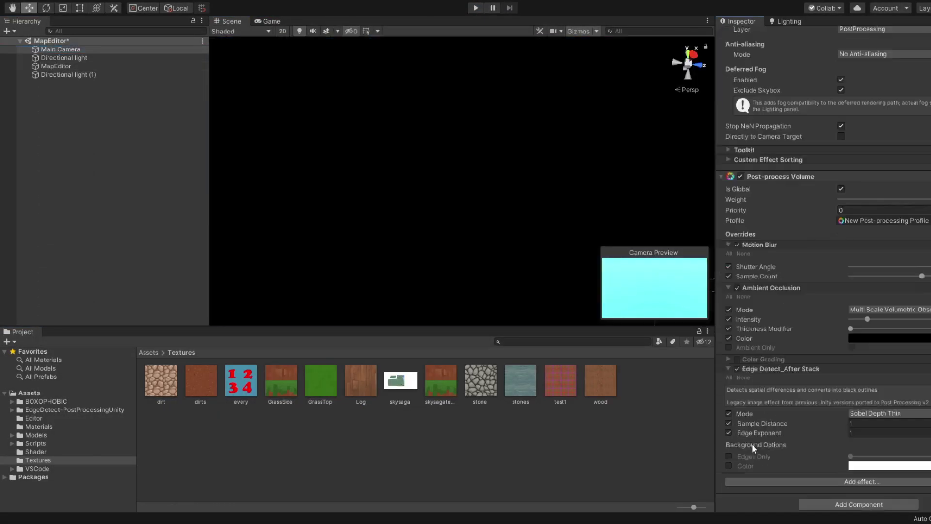